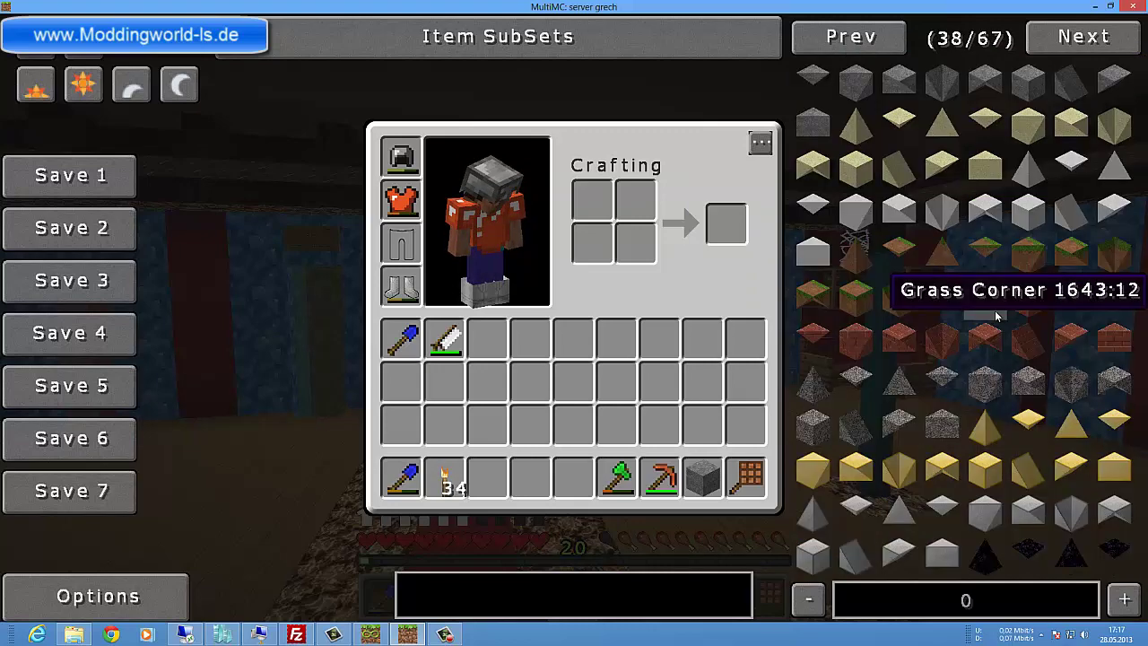
- Browse the remaining pages of the mod item list from page 38 until it wraps to the first page, and close the inventory
scroll(996, 316, down, 4)
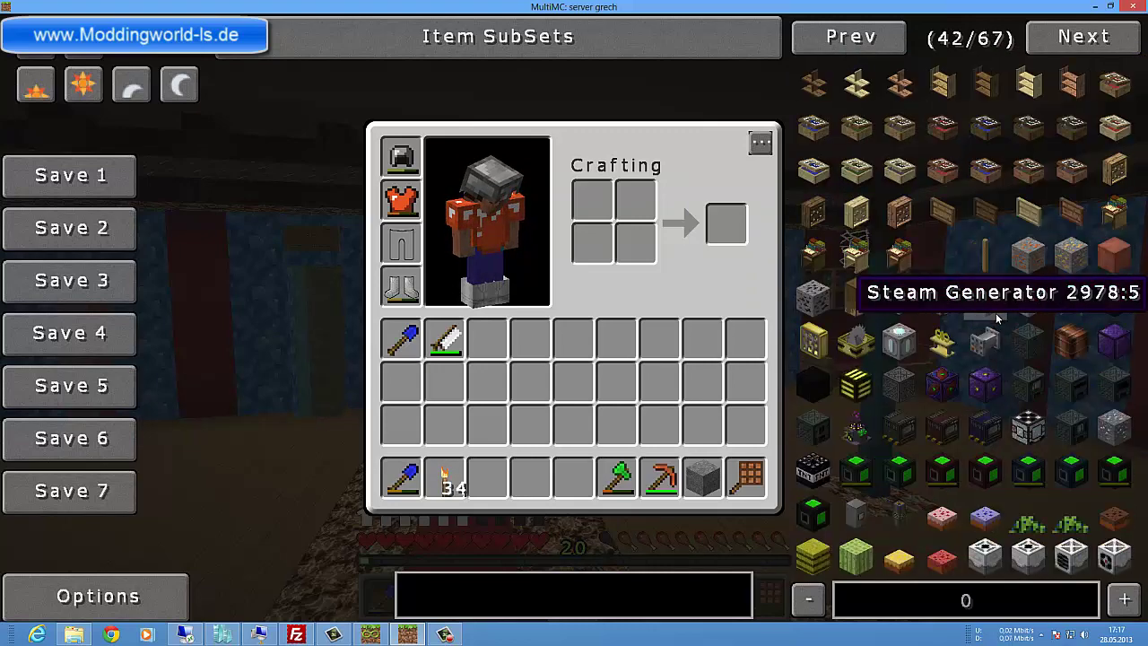
scroll(995, 313, down, 3)
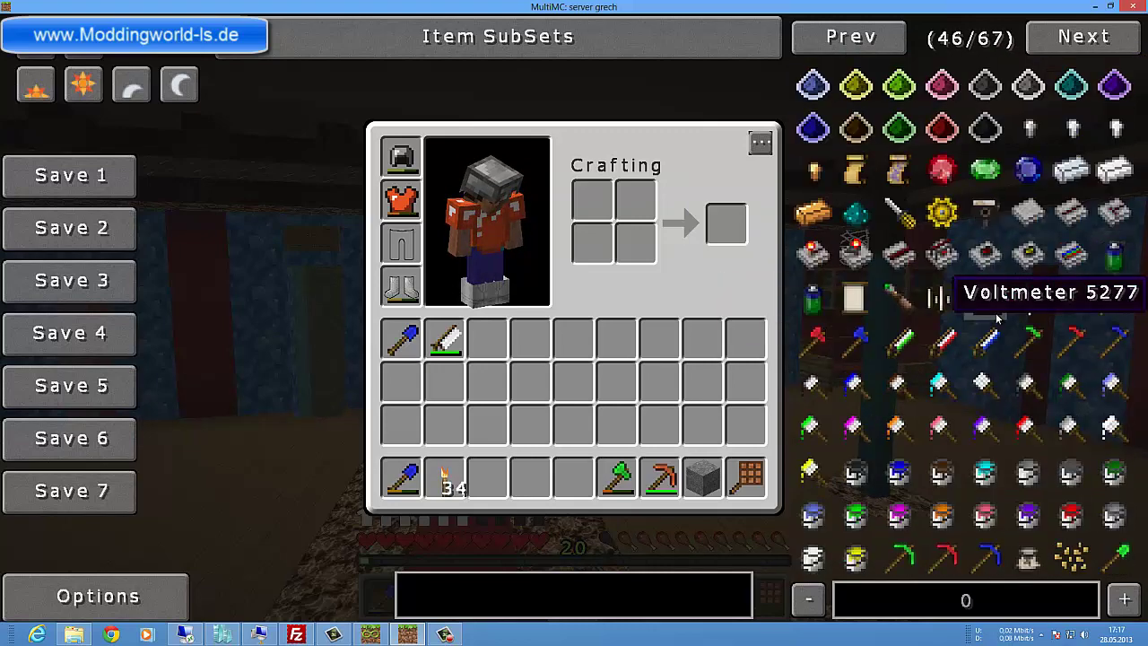
scroll(996, 313, up, 1)
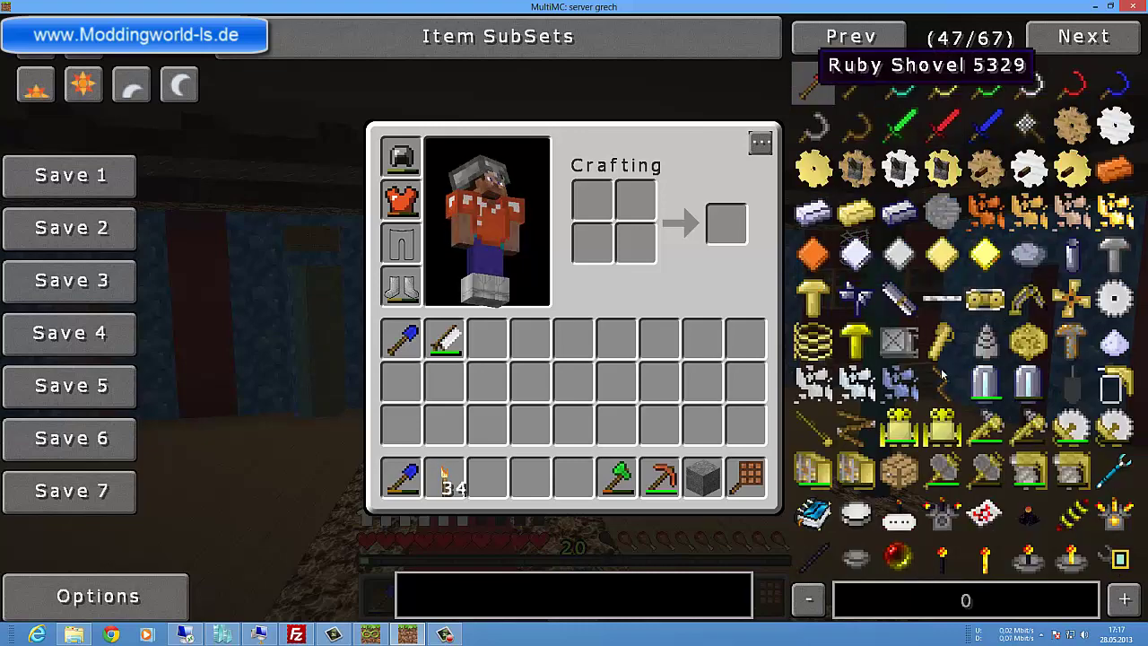
scroll(987, 350, down, 1)
scroll(940, 282, down, 3)
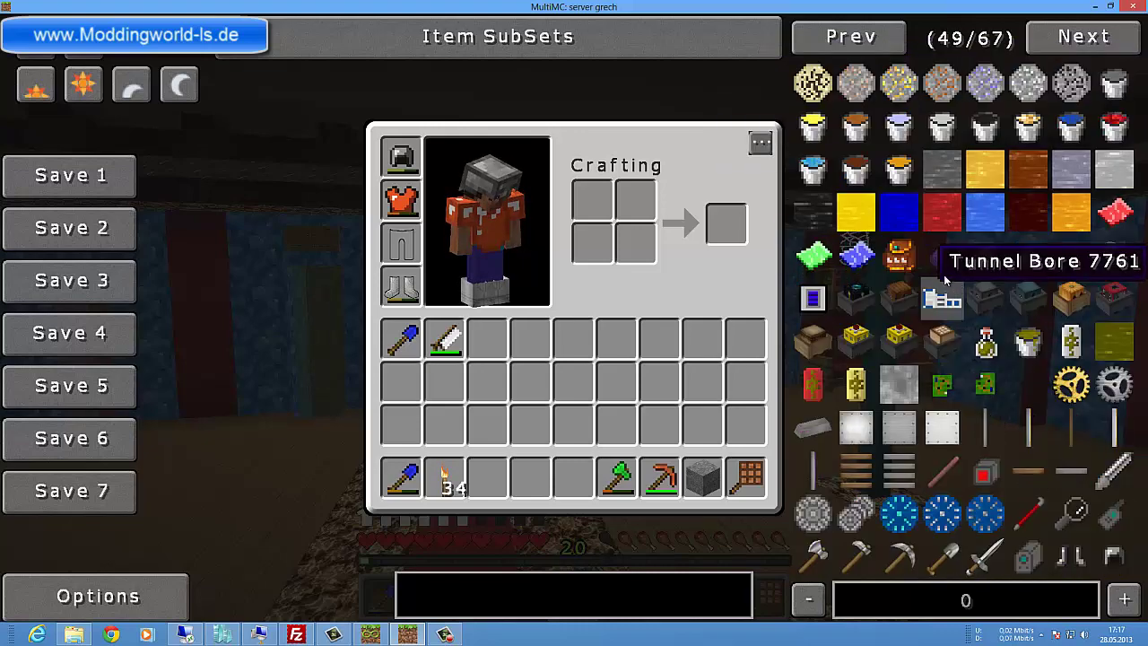
scroll(941, 281, down, 5)
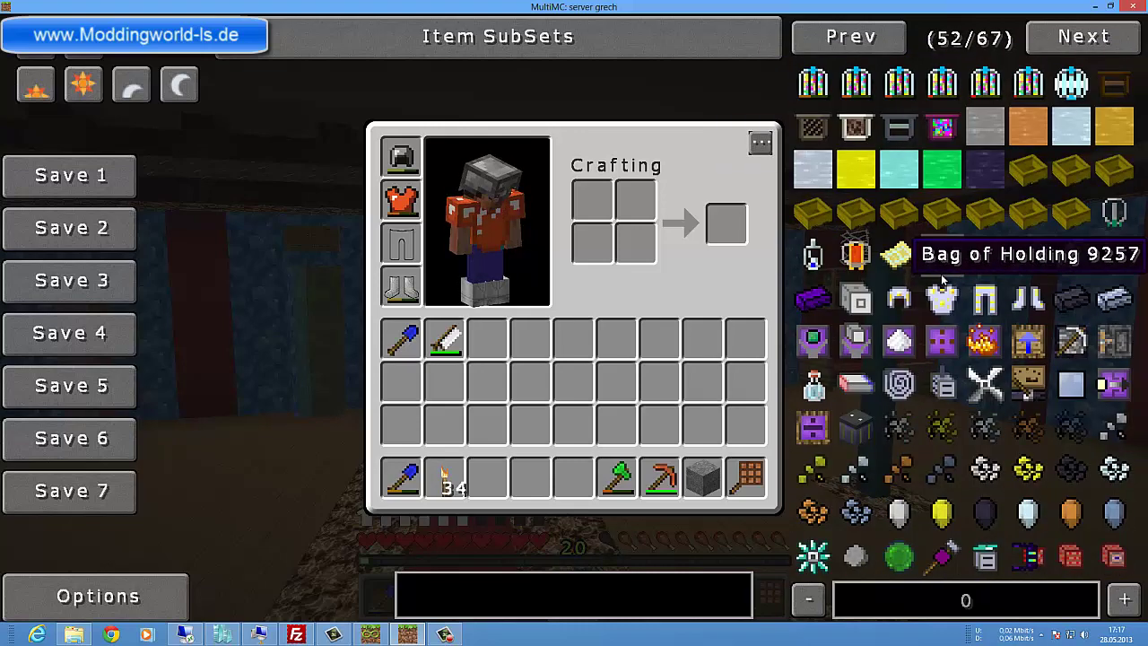
scroll(942, 281, down, 4)
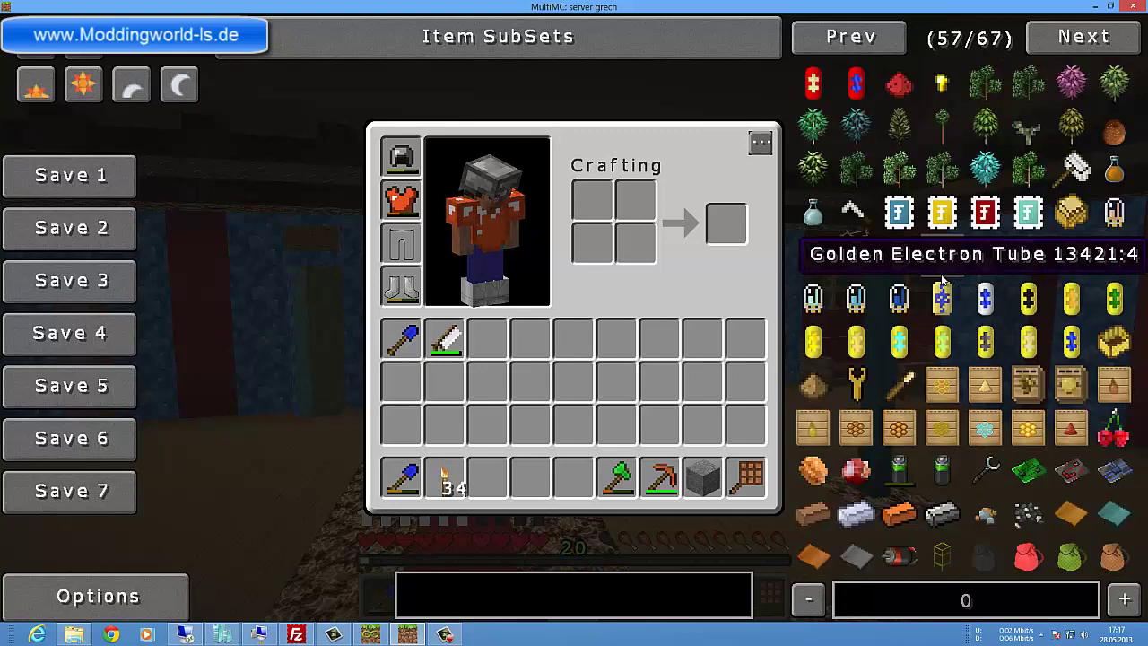
scroll(941, 274, down, 8)
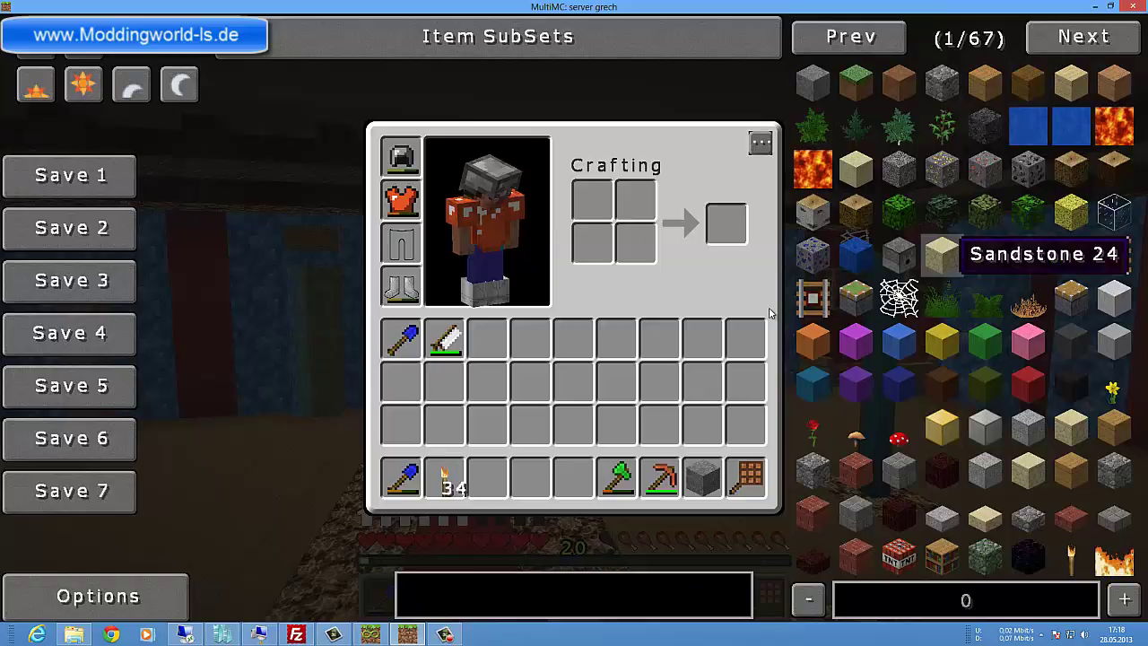
key(e)
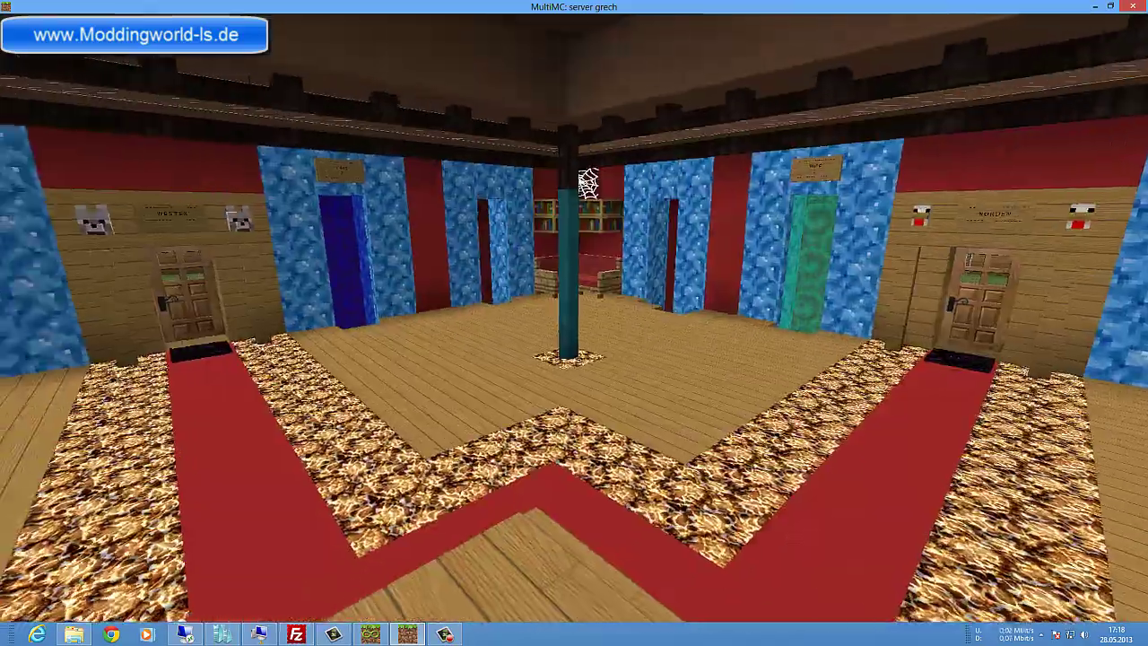
- Walk around the server's spawn hall and look over its coloured portals, signed doors and reading corners
key(w)
key(w)
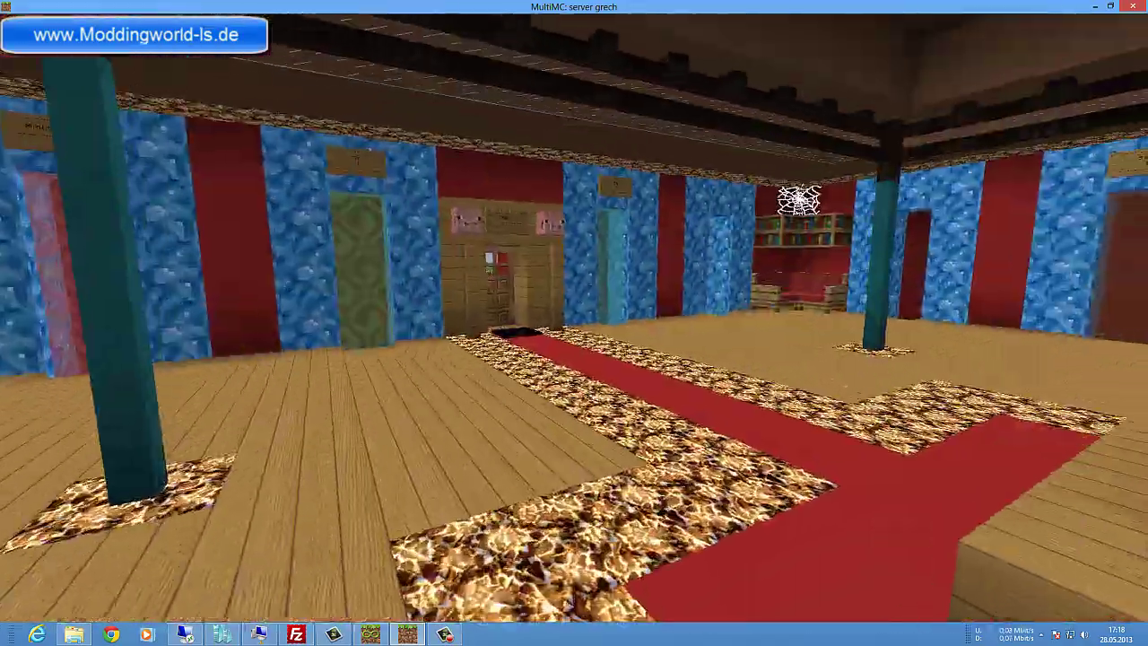
key(s)
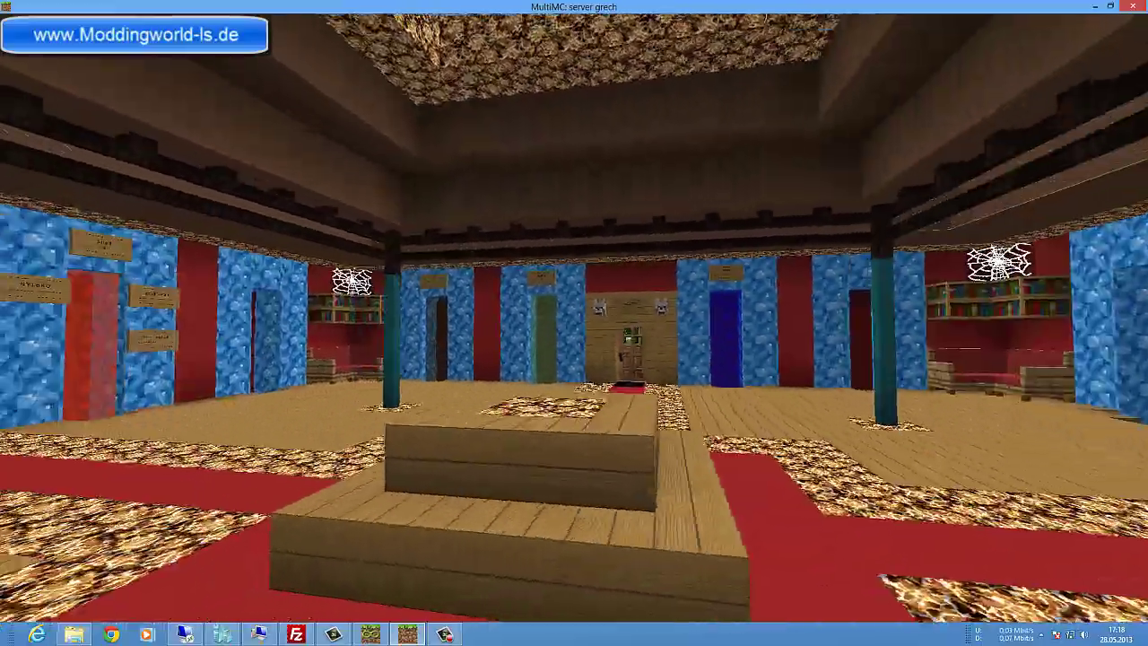
key(w)
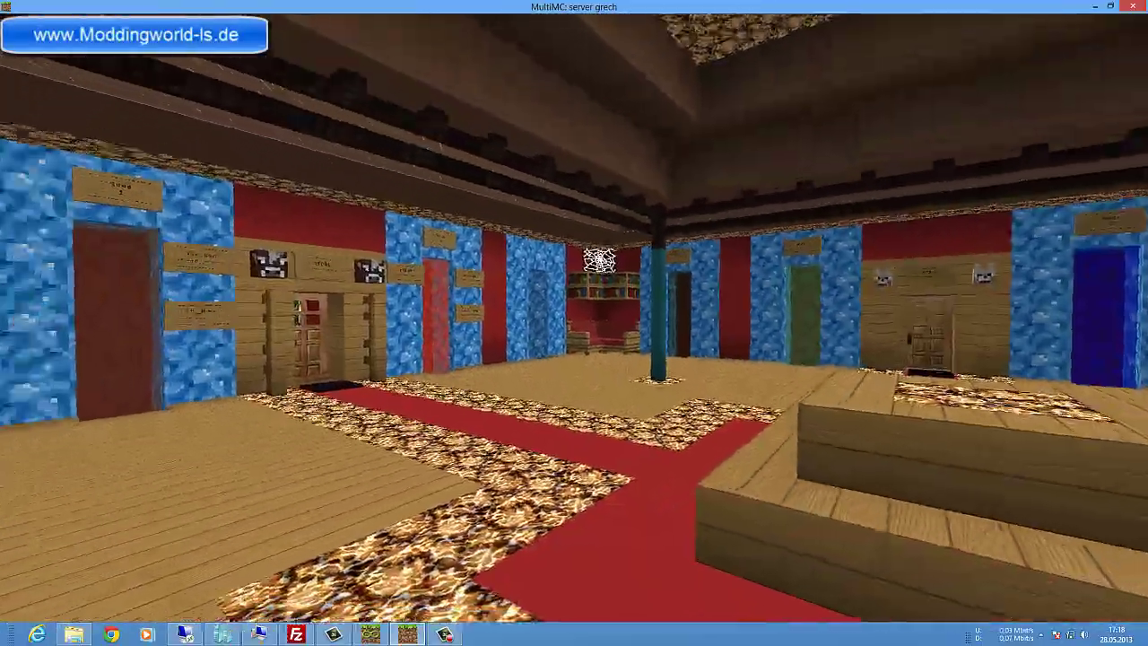
key(s)
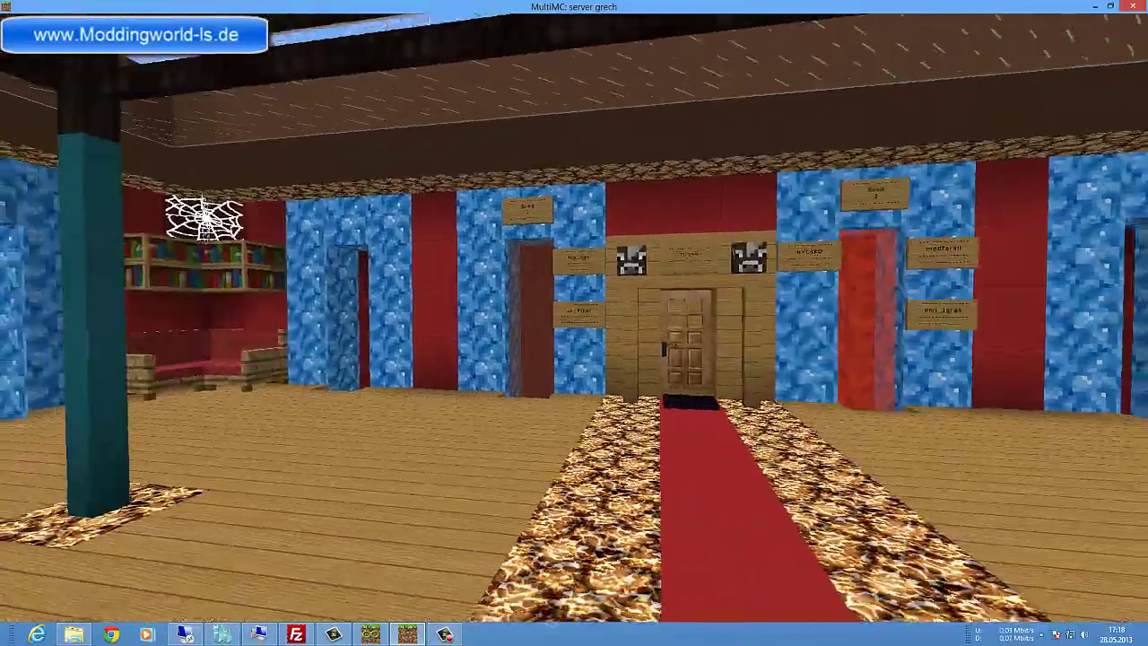
key(s)
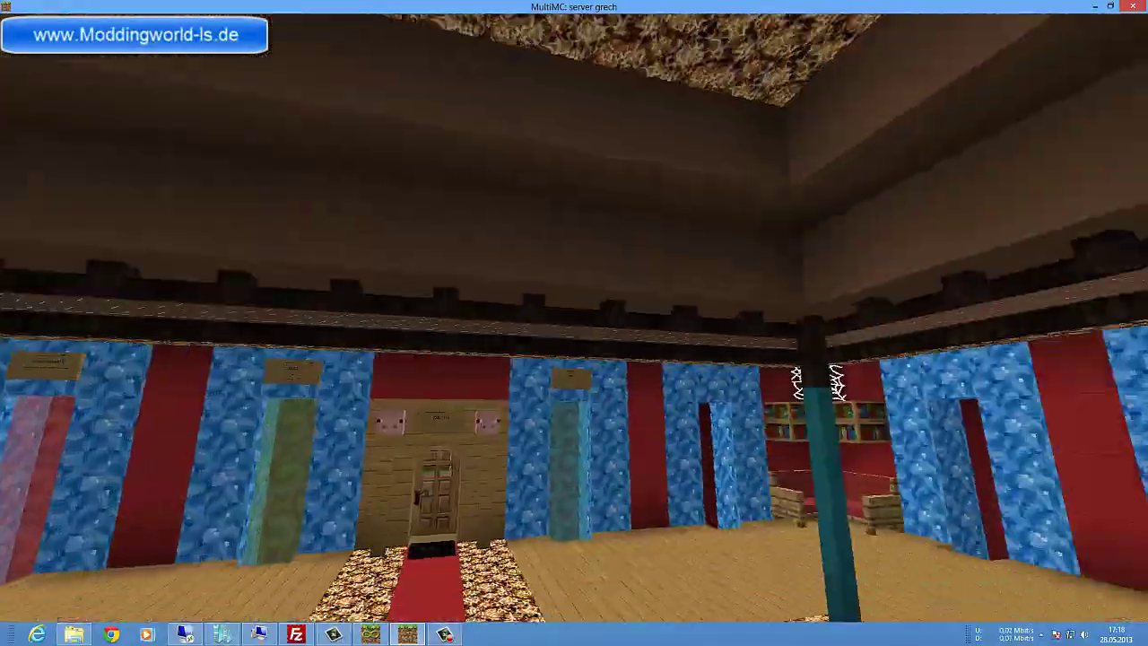
key(w)
key(s)
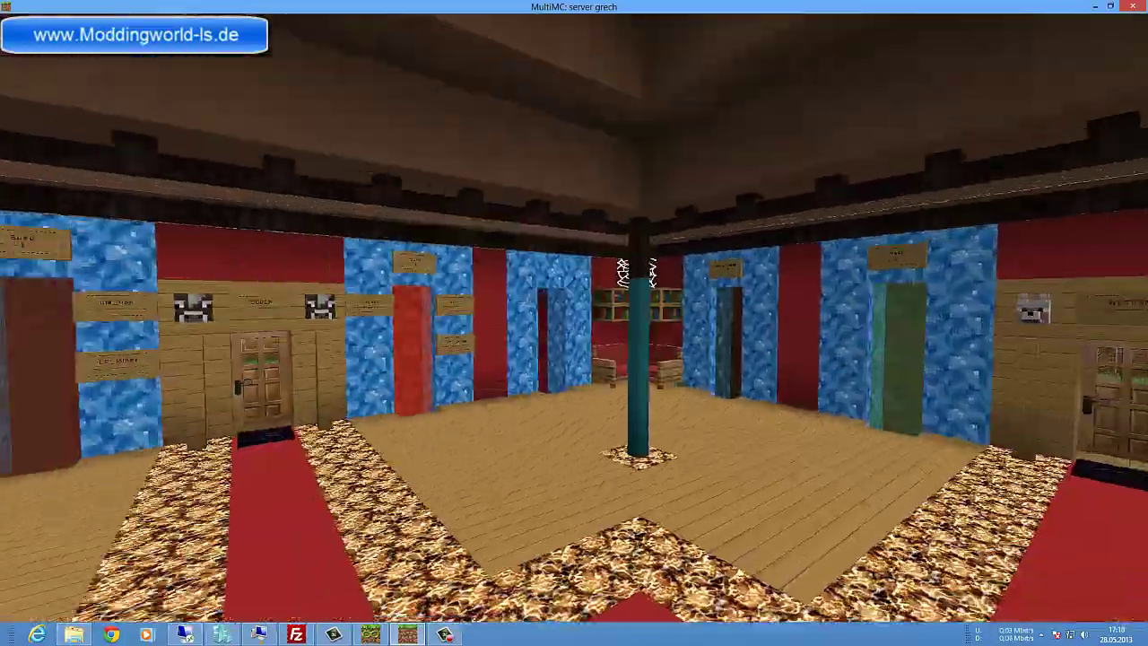
key(w)
key(s)
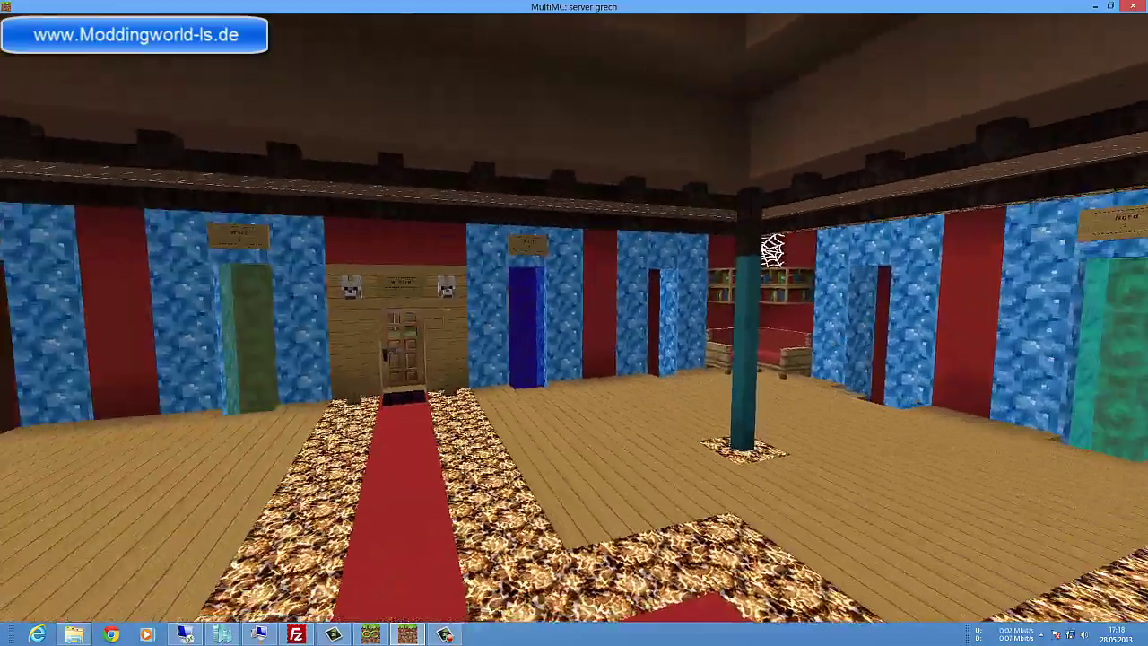
key(w)
key(s)
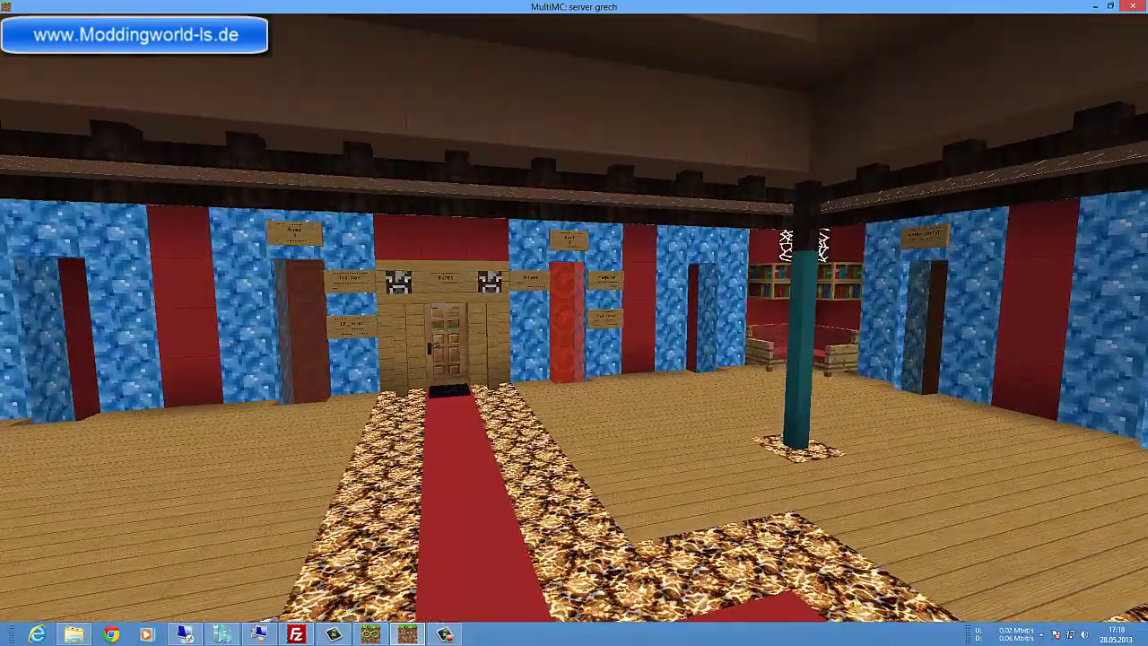
key(a)
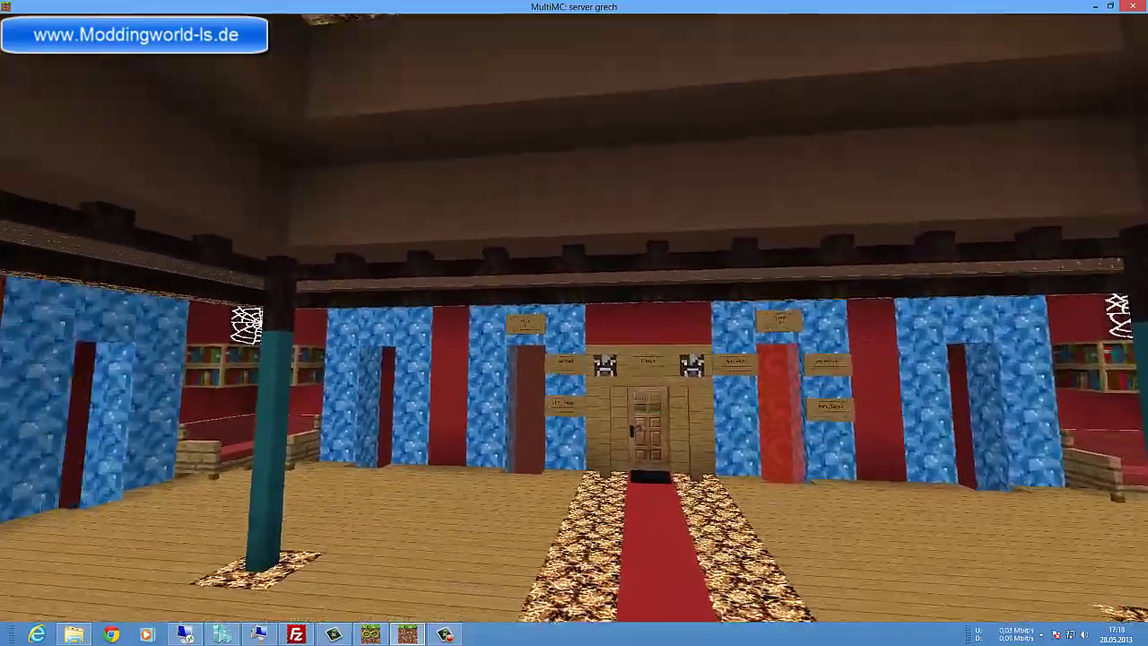
key(d)
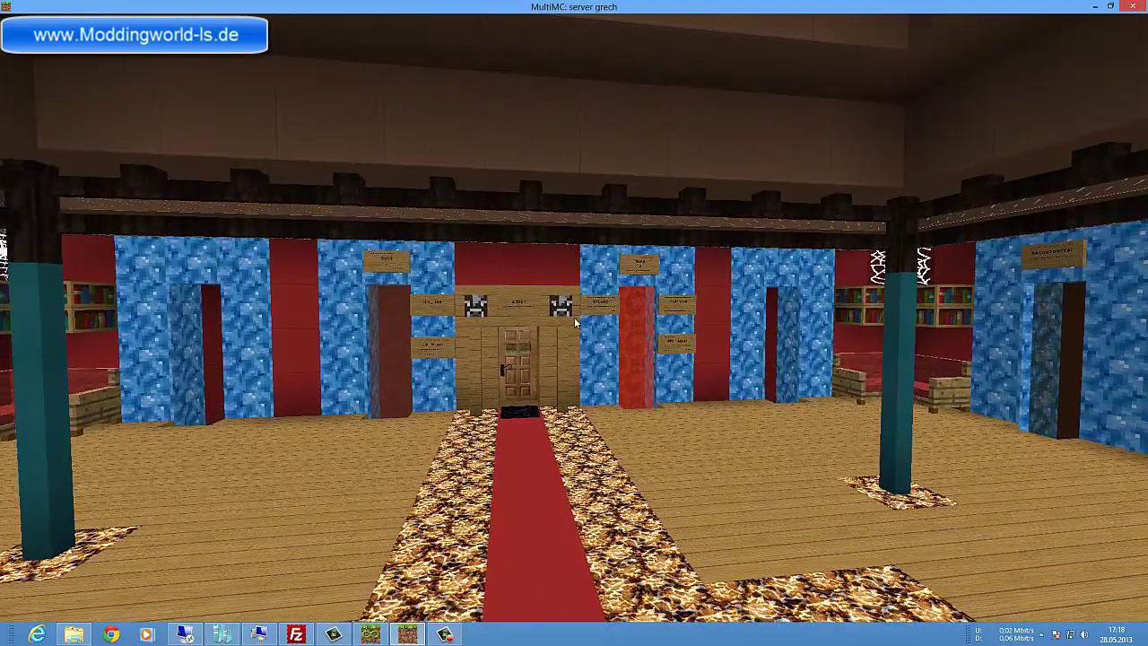
- Disconnect from the server and quit Minecraft
key(Escape)
click(574, 436)
click(668, 501)
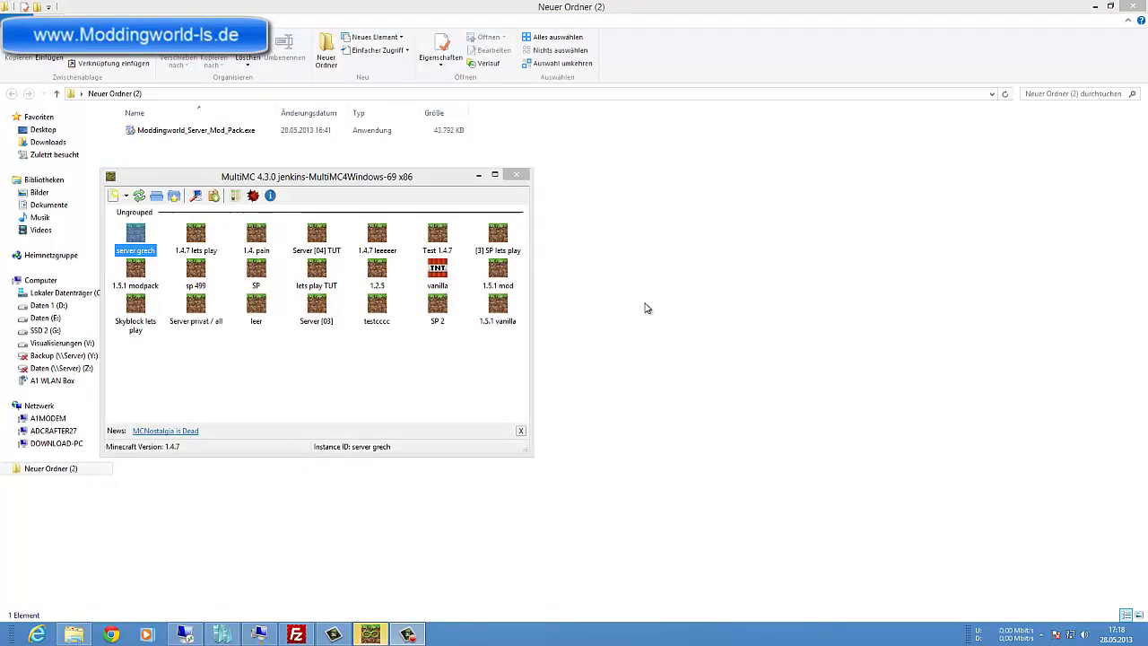
- Minimise the MultiMC launcher and point out Moddingworld_Server_Mod_Pack.exe in the folder Neuer Ordner (2)
click(478, 174)
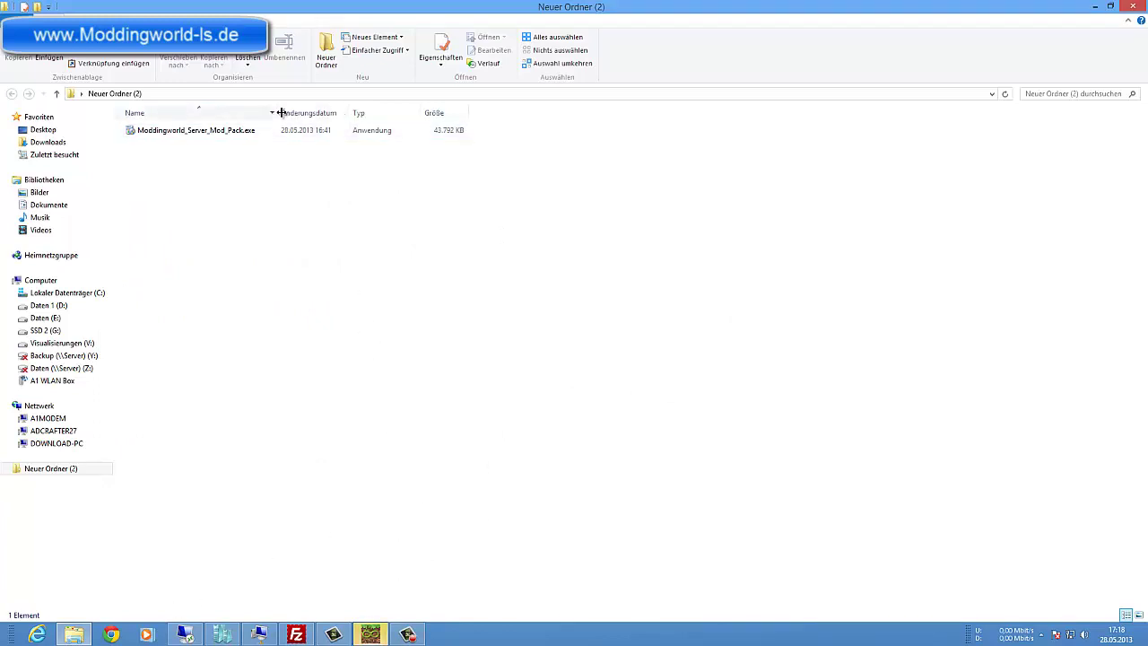
drag(276, 111, 272, 111)
click(174, 135)
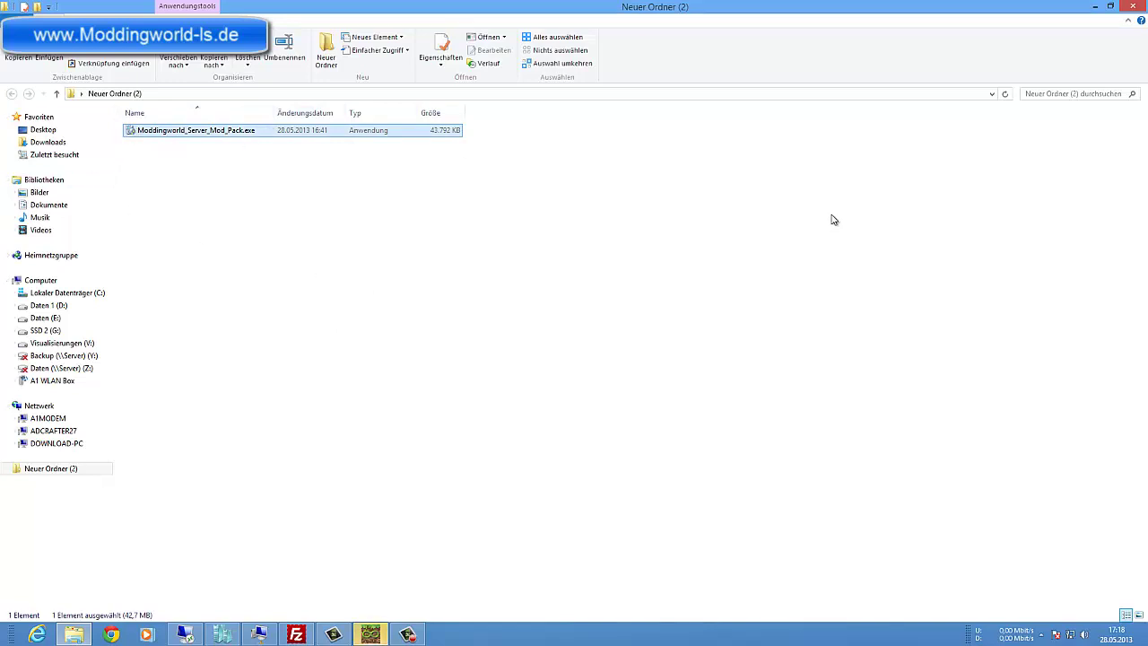
click(398, 384)
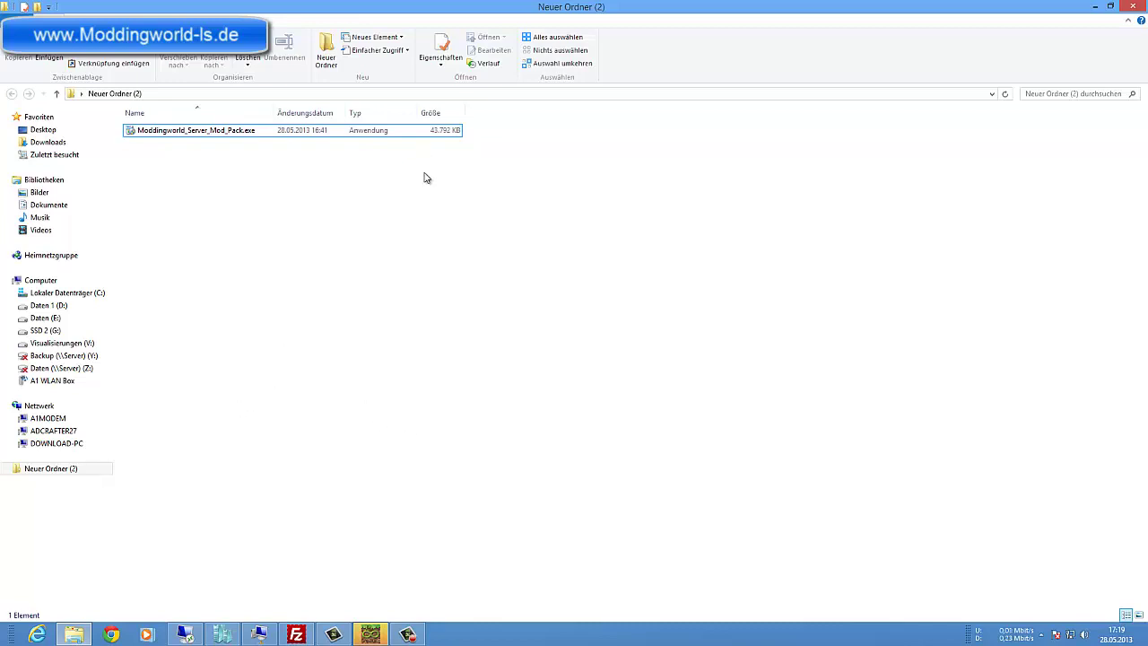
- Switch back to MultiMC and reposition its window just below the Moddingworld_Server_Mod_Pack.exe file
click(375, 637)
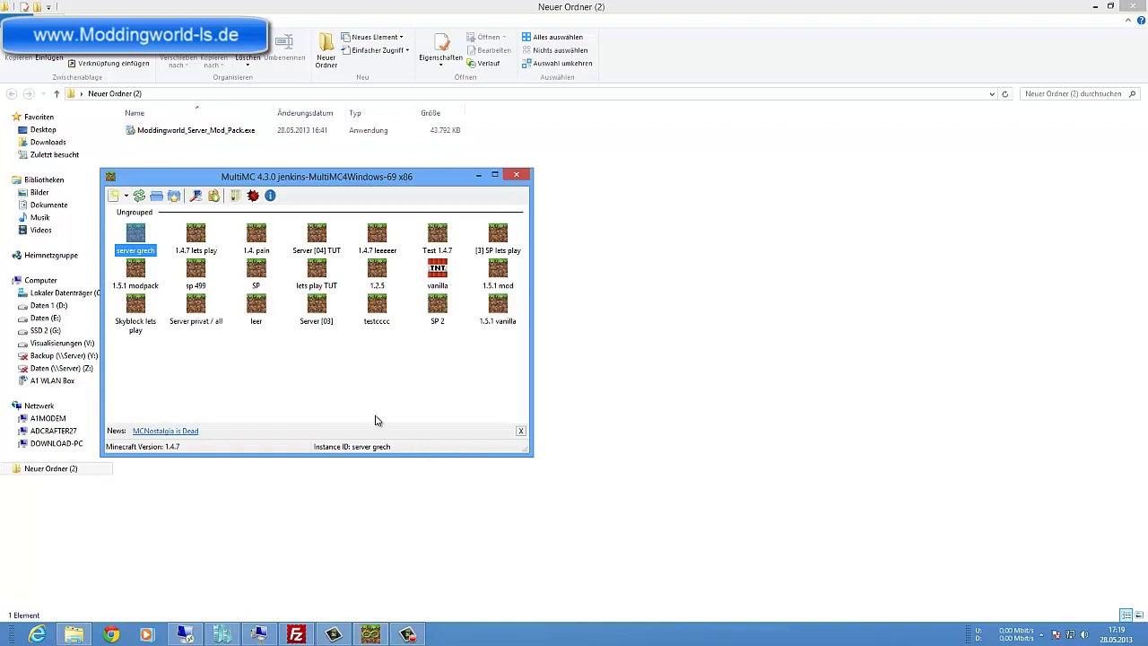
drag(319, 179, 435, 179)
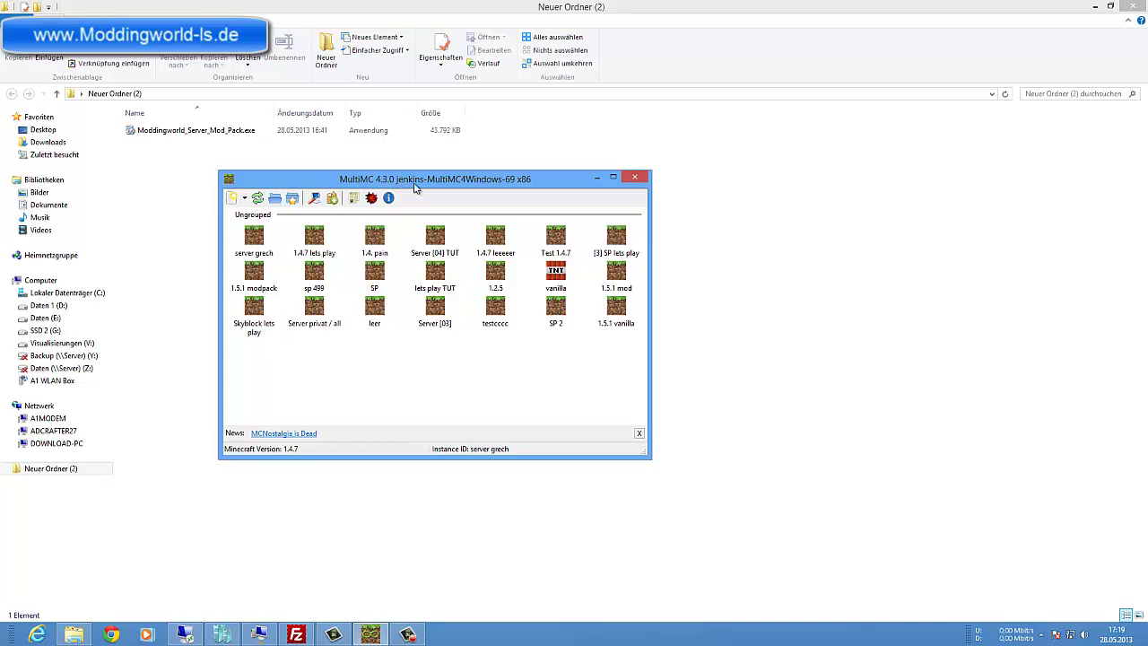
drag(415, 186, 323, 161)
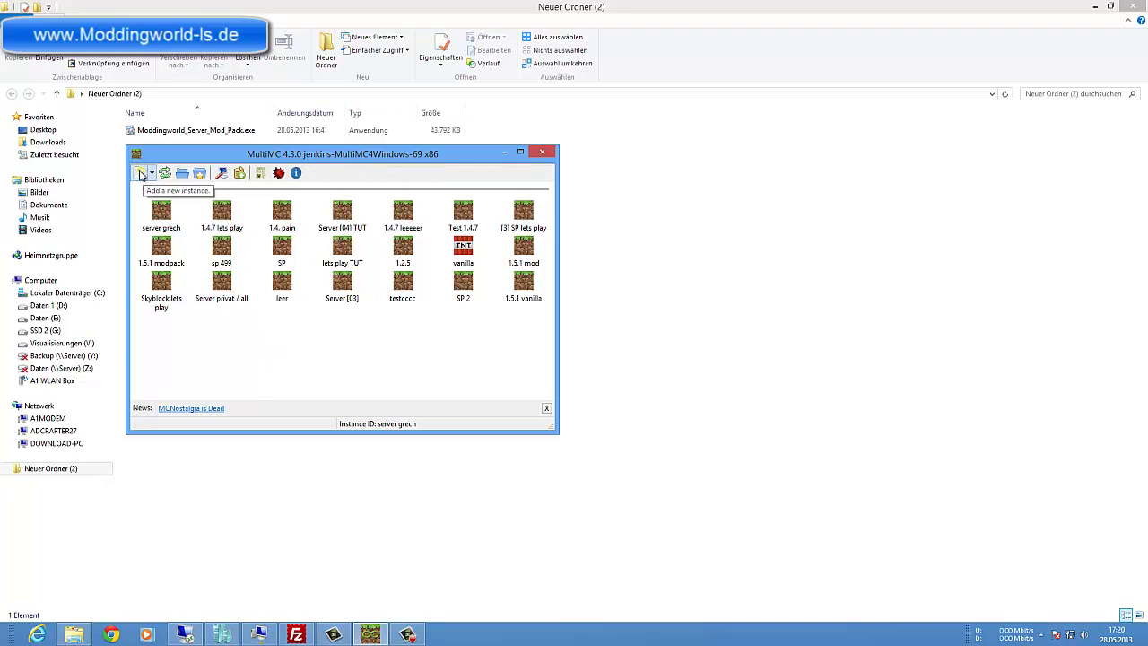
- Create a new instance named "Server GT TUT" that uses Minecraft version 1.4.7
click(141, 174)
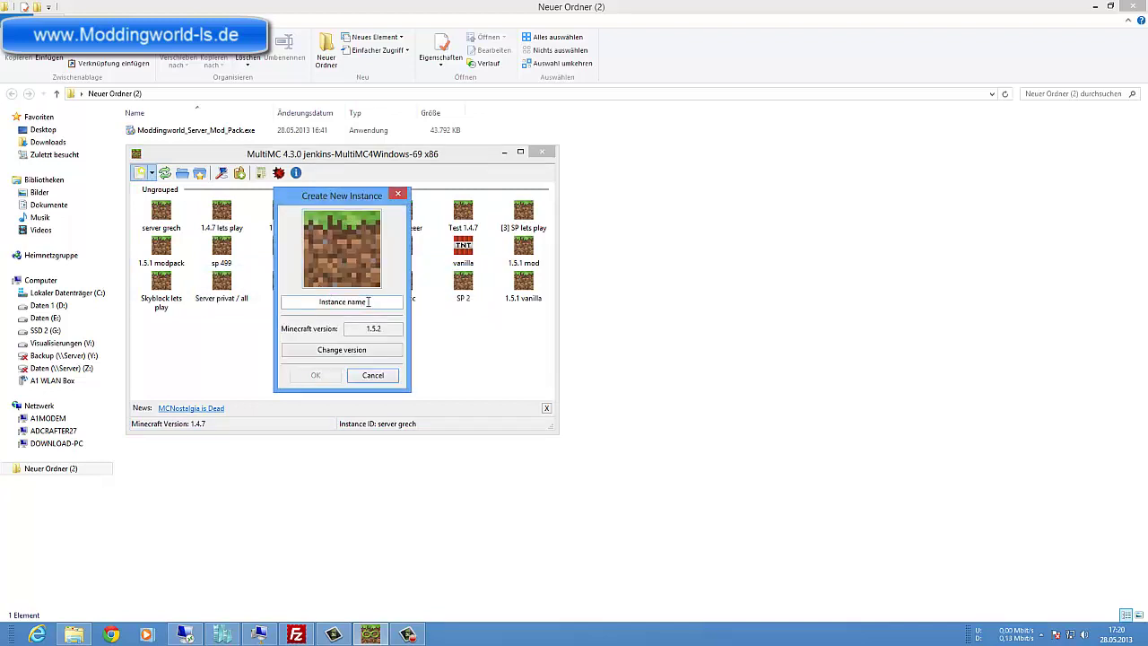
click(368, 303)
text(Server)
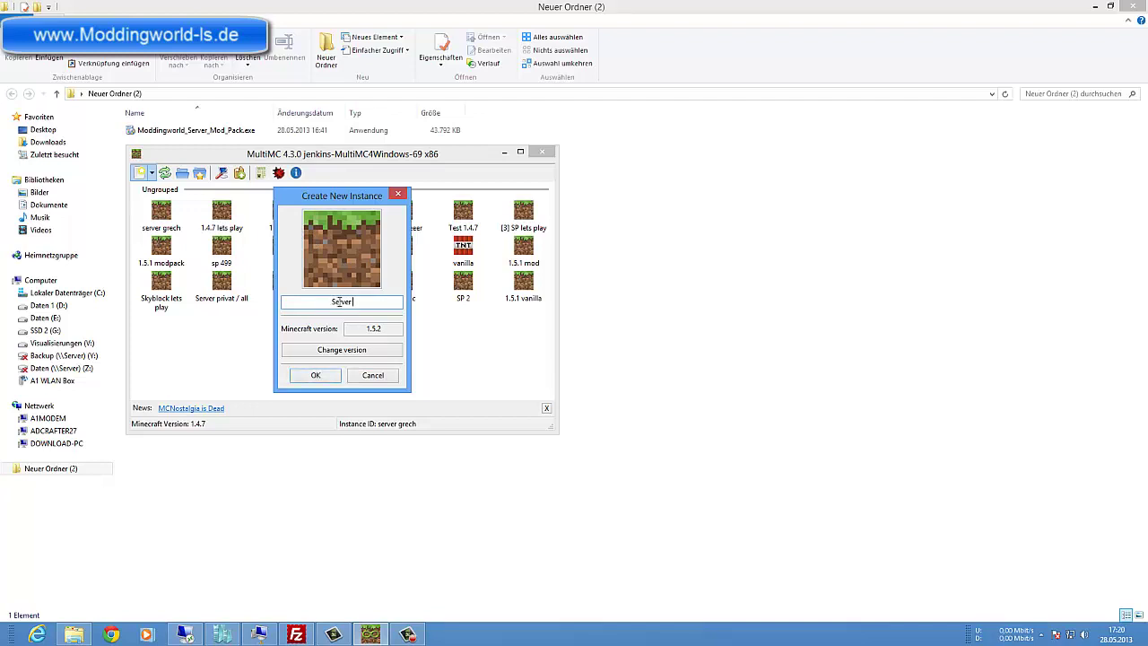
text( GT TUT)
click(369, 352)
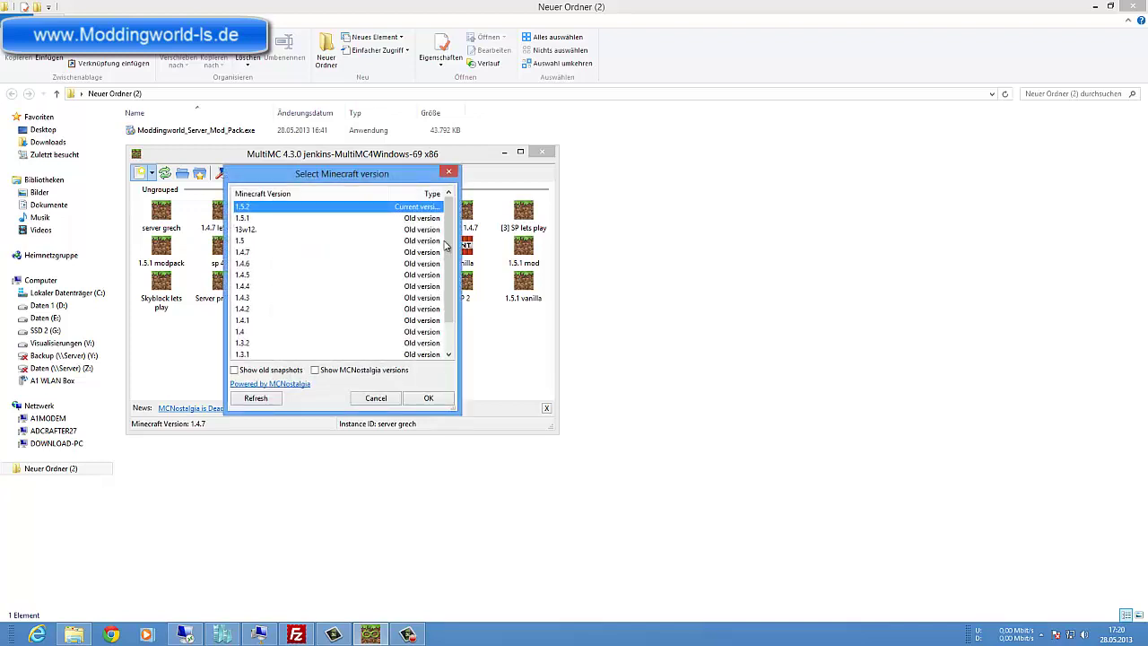
scroll(450, 211, down, 1)
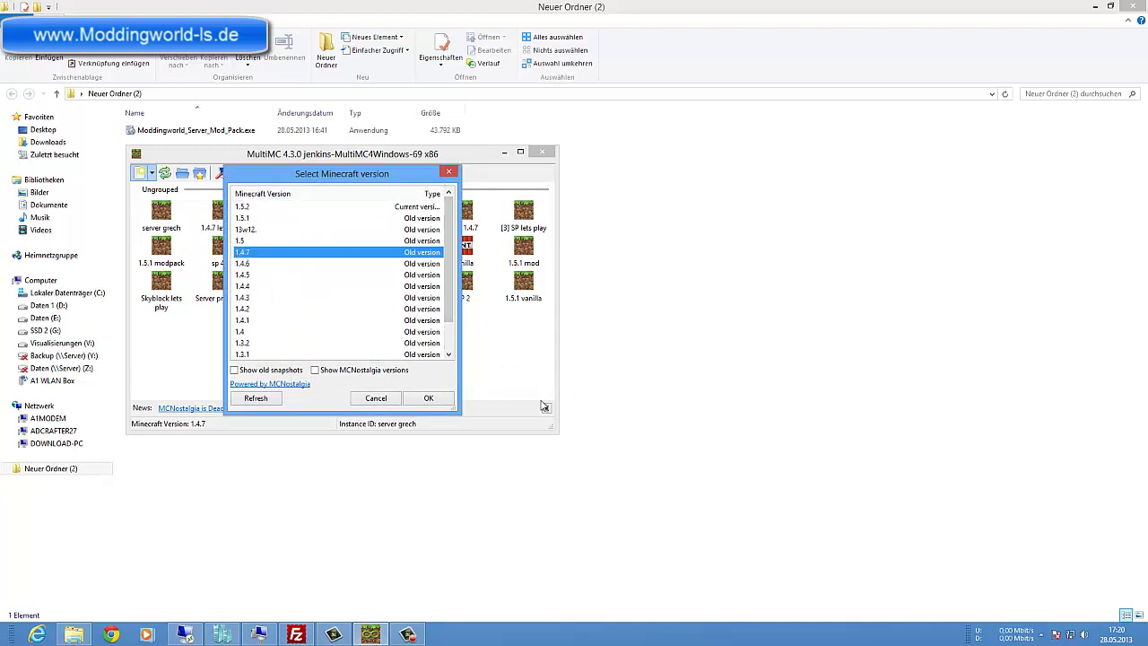
click(430, 399)
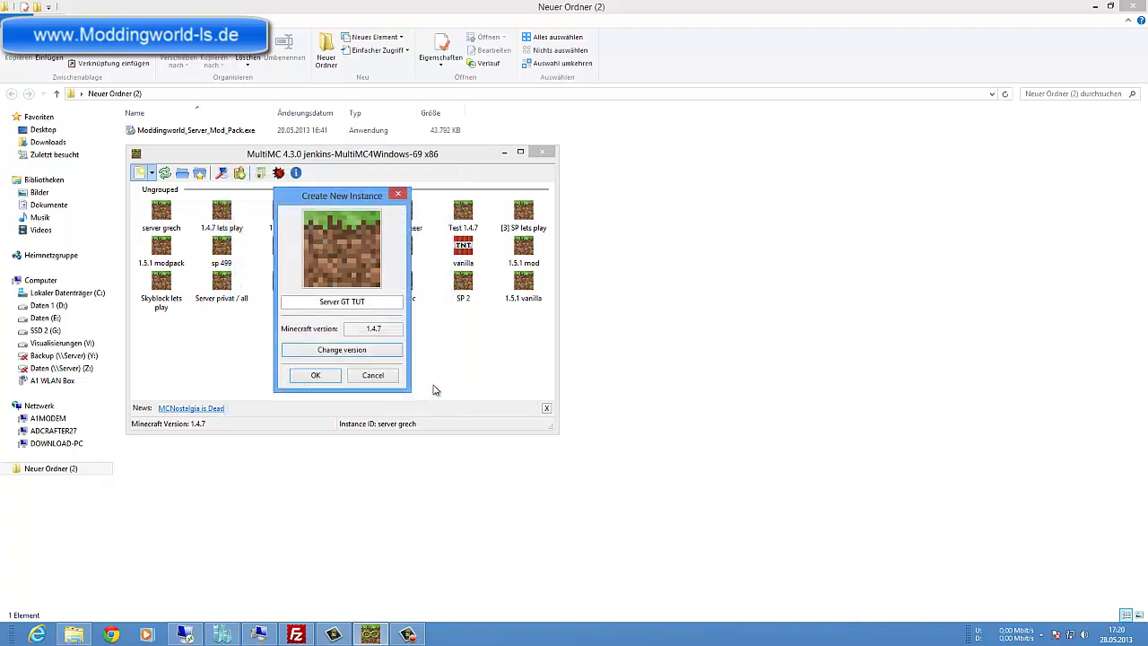
click(315, 375)
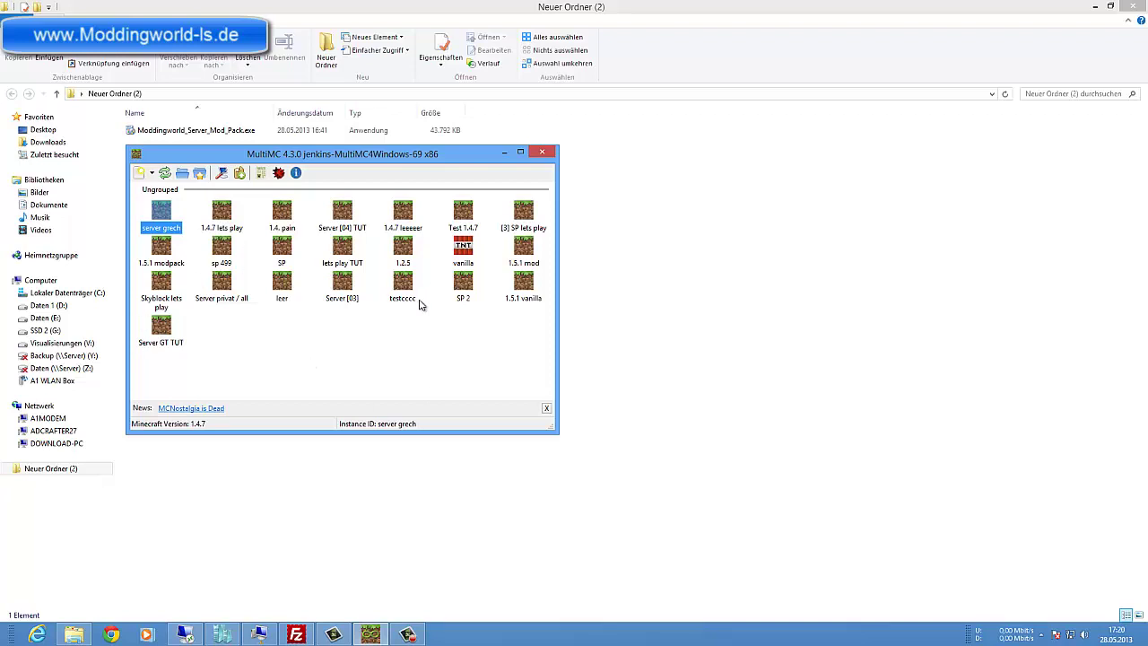
- Launch the Server GT TUT instance once up to the Minecraft main menu and quit the game
click(159, 328)
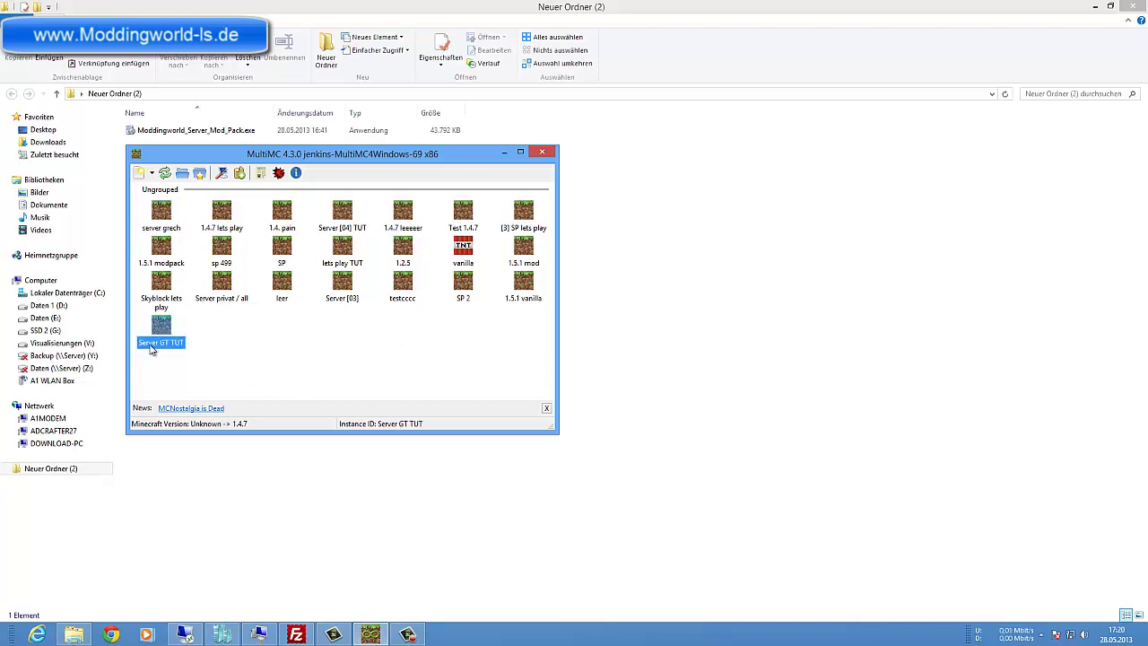
double_click(158, 332)
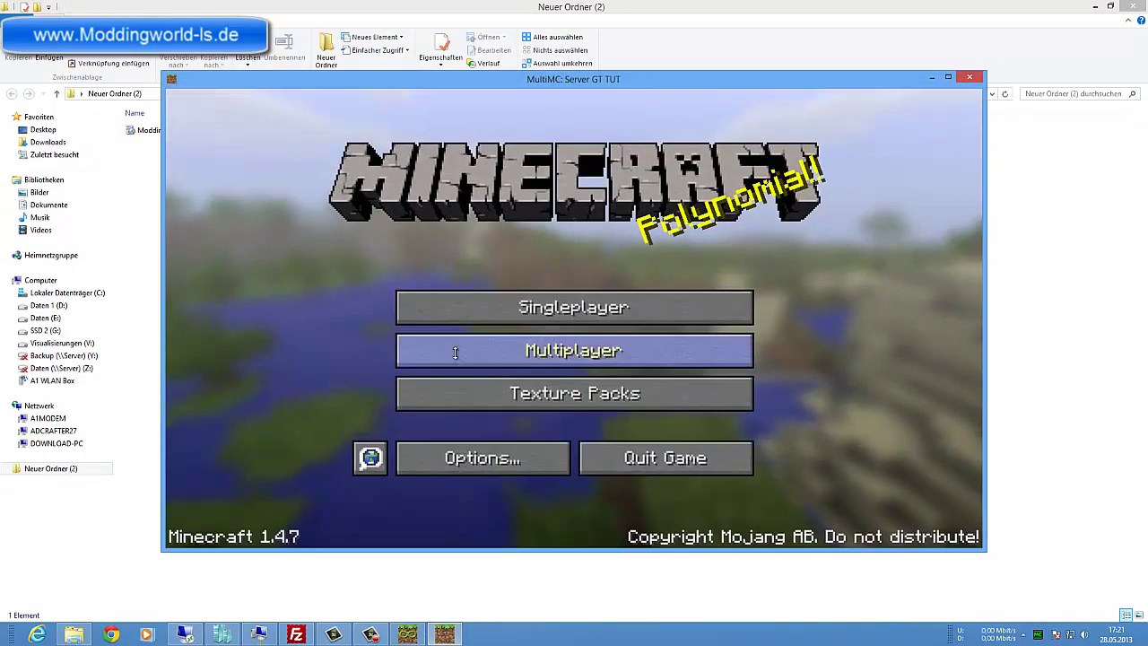
click(663, 465)
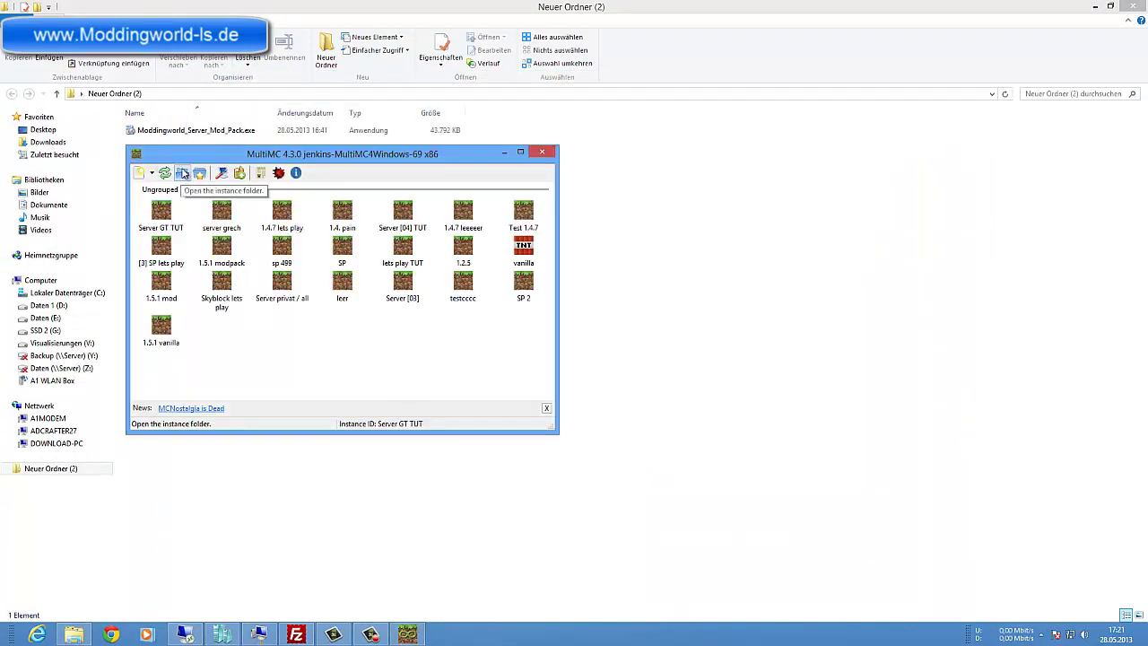
- Open the MultiMC instances folder, look into the Server GT TUT folder and close the Explorer window
click(182, 173)
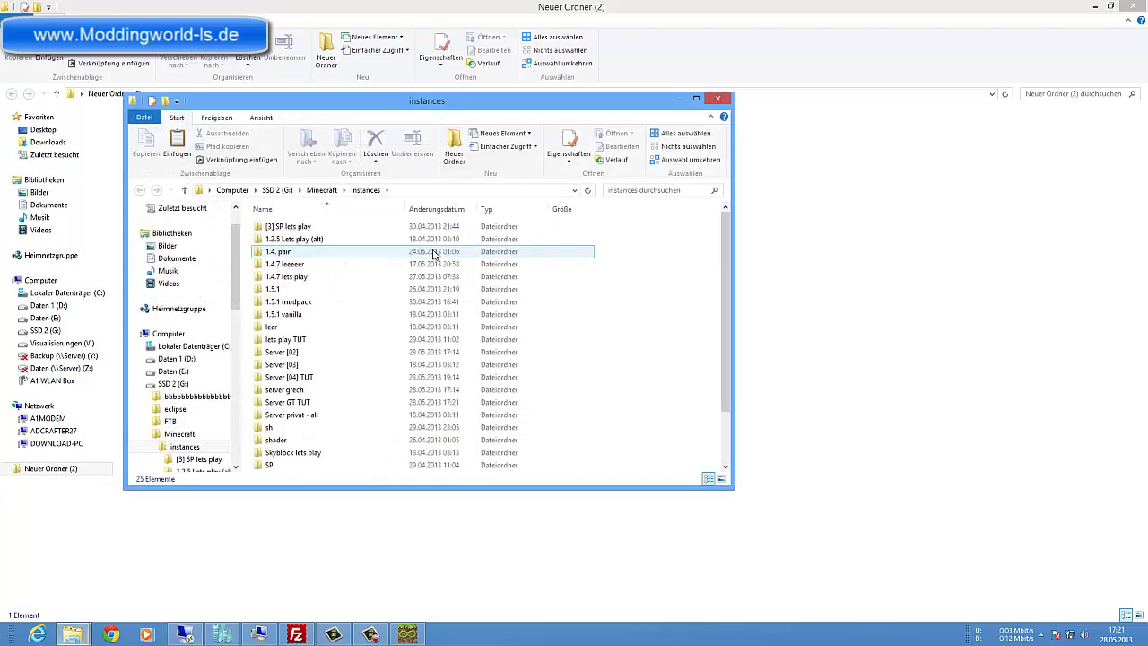
drag(730, 256, 731, 347)
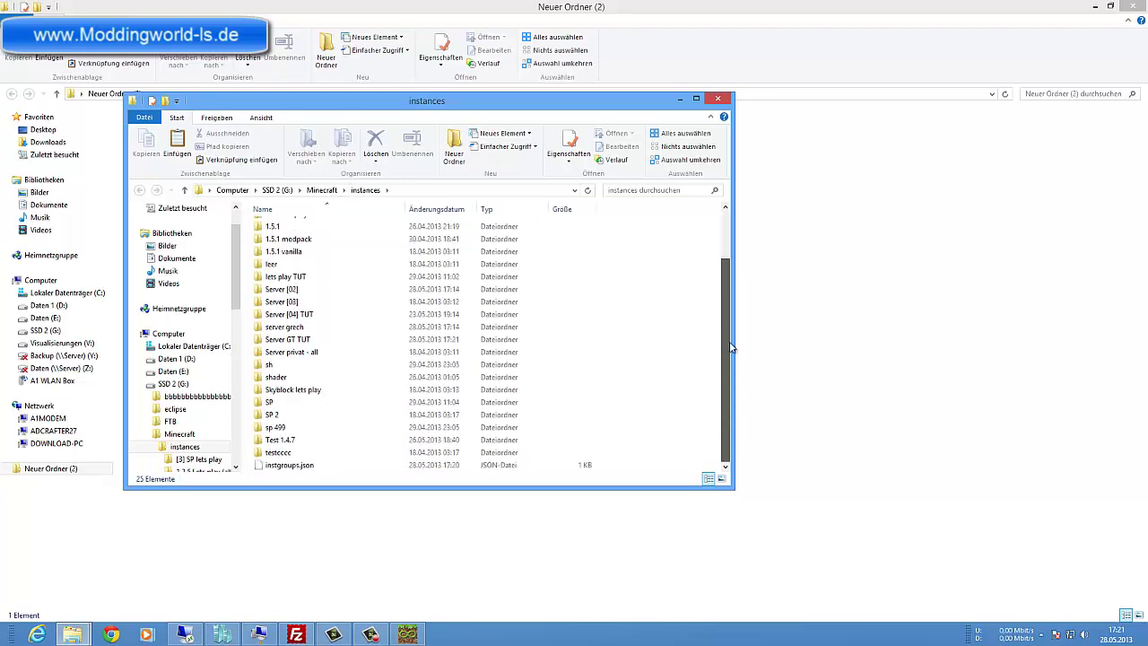
drag(360, 100, 592, 111)
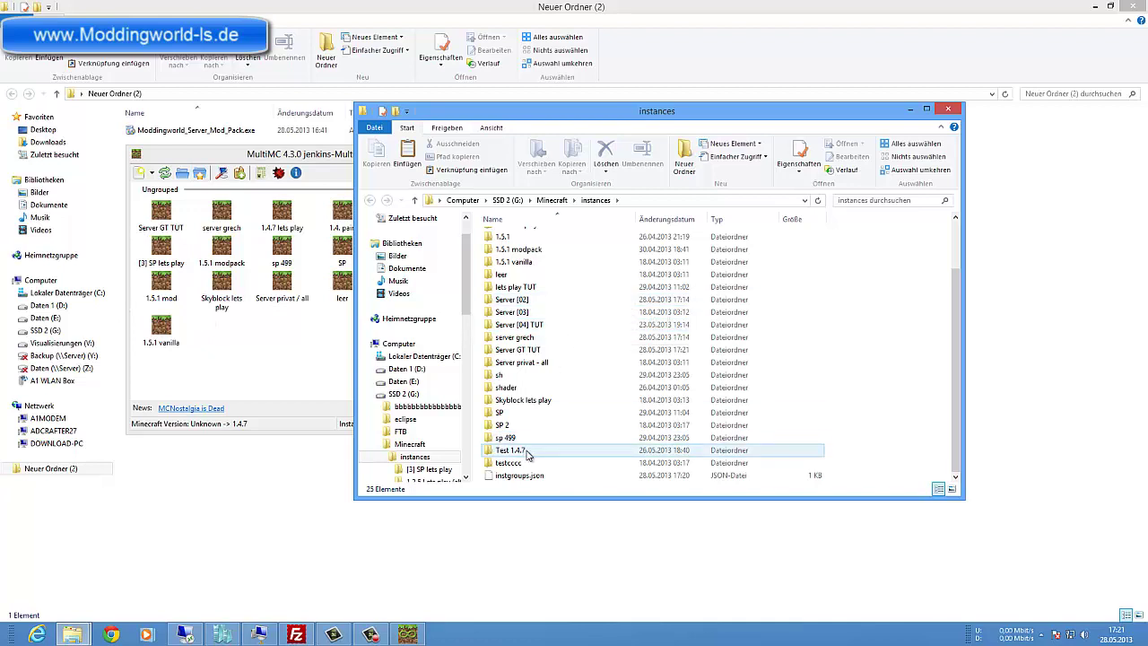
double_click(509, 351)
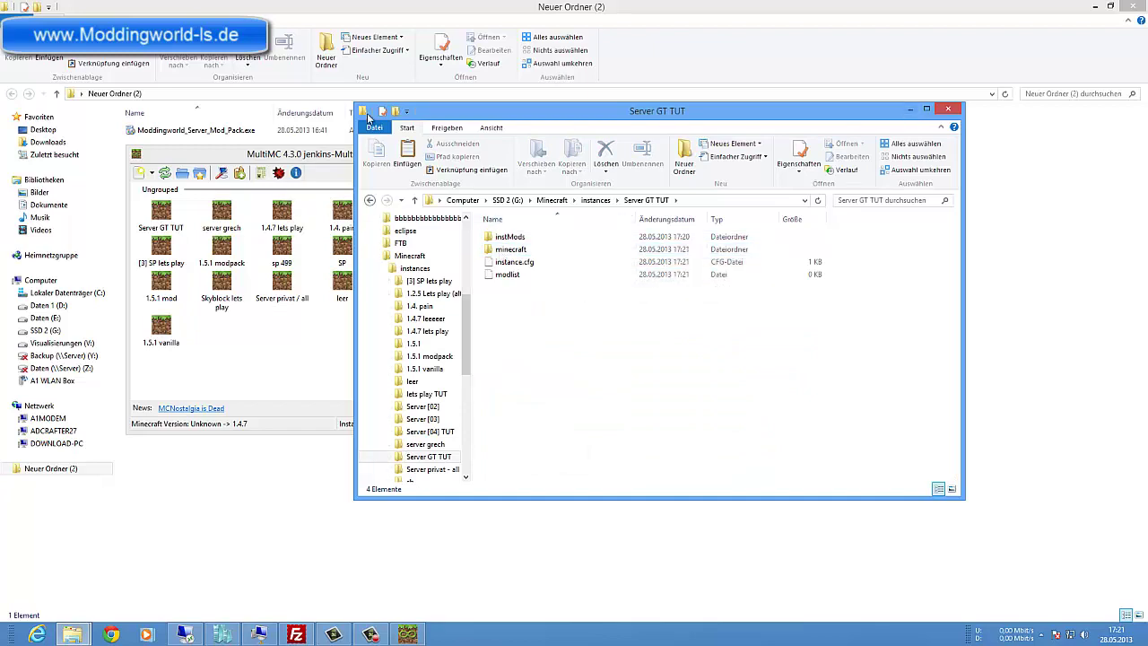
key(alt+F4)
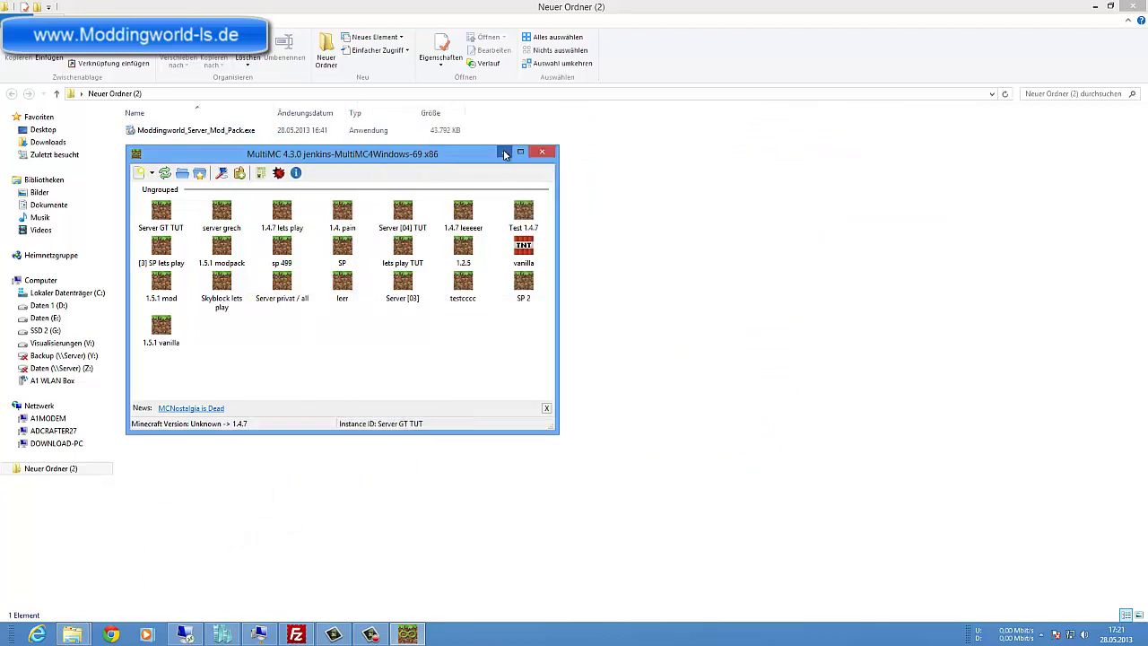
- Minimise MultiMC and start the Moddingworld_Server_Mod_Pack.exe installer with Deutsch as the setup language
click(501, 152)
click(143, 134)
double_click(157, 134)
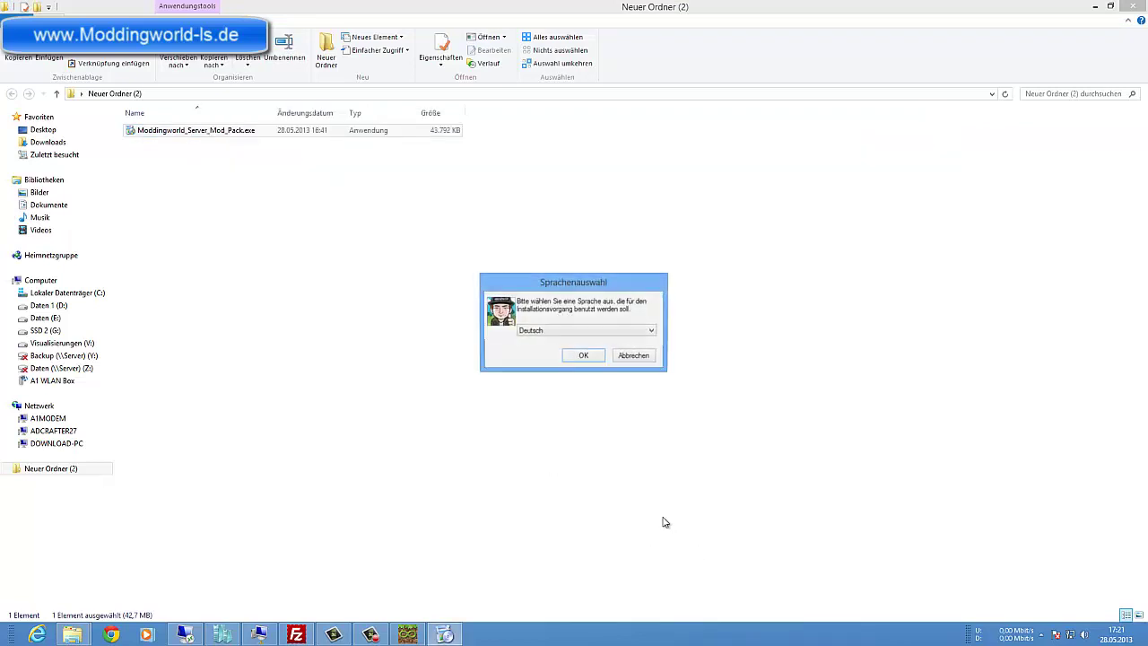
click(567, 331)
click(552, 342)
click(575, 359)
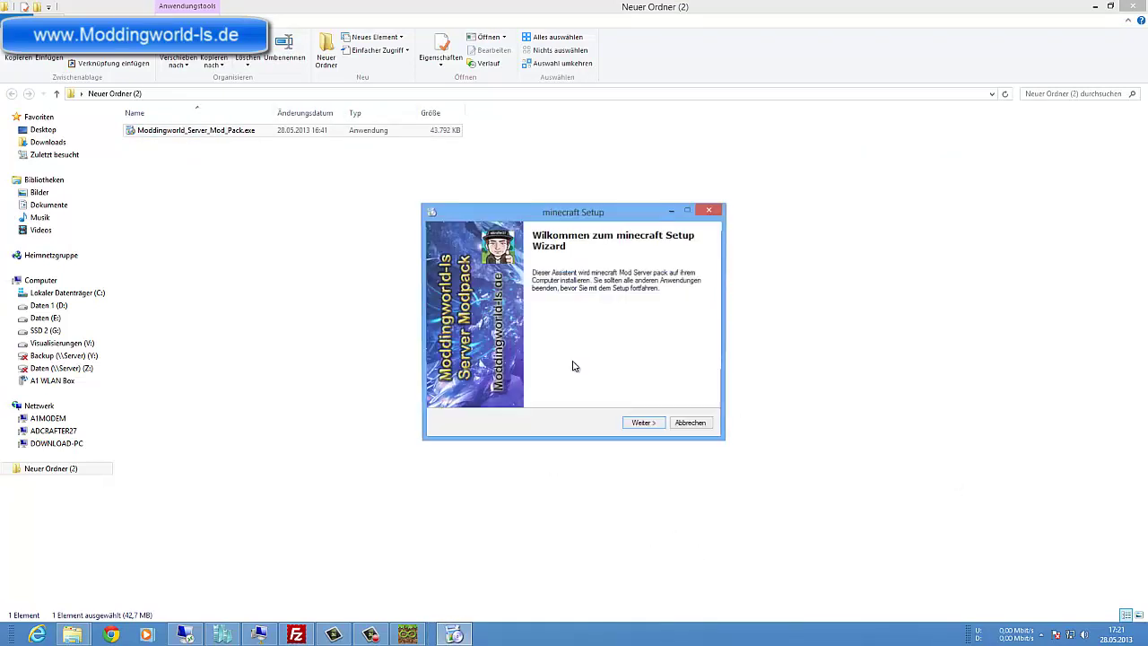
- Proceed past the setup welcome page, accept the licence agreement, skim its text and continue to the destination folder page
click(646, 426)
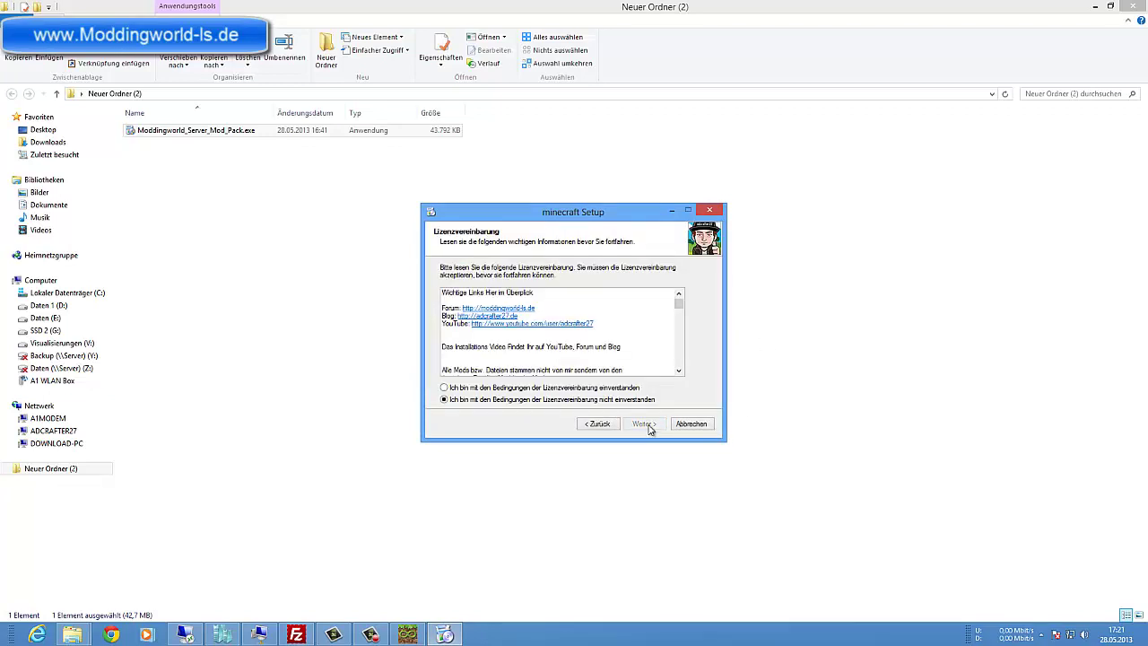
click(444, 388)
scroll(678, 307, down, 5)
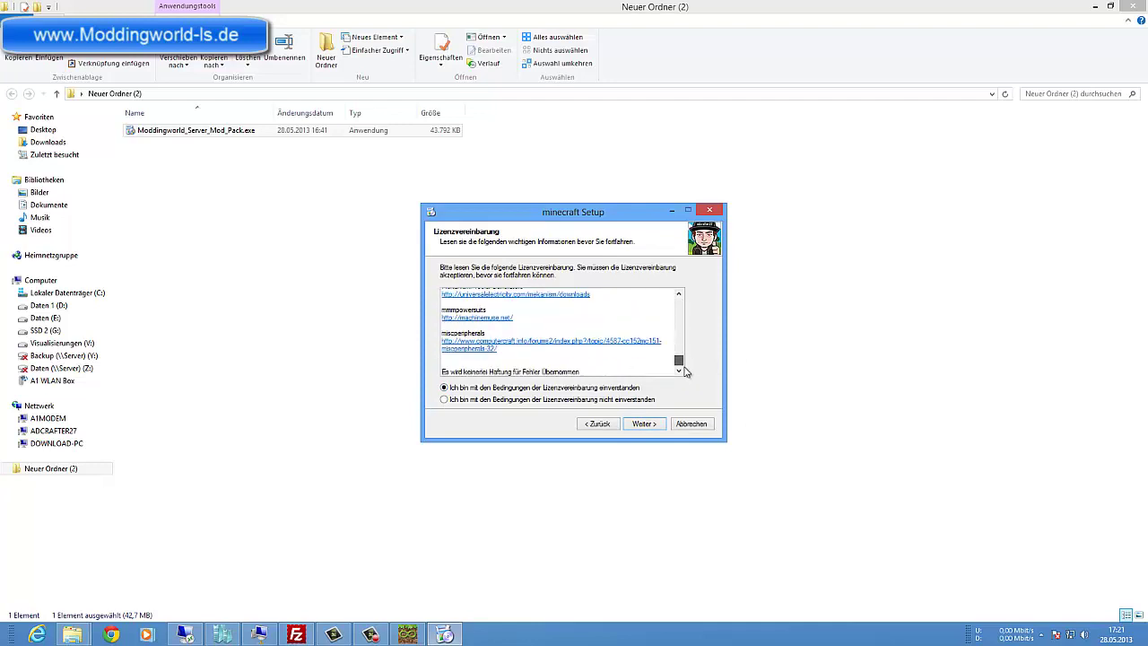
scroll(686, 315, down, 3)
drag(685, 314, 688, 291)
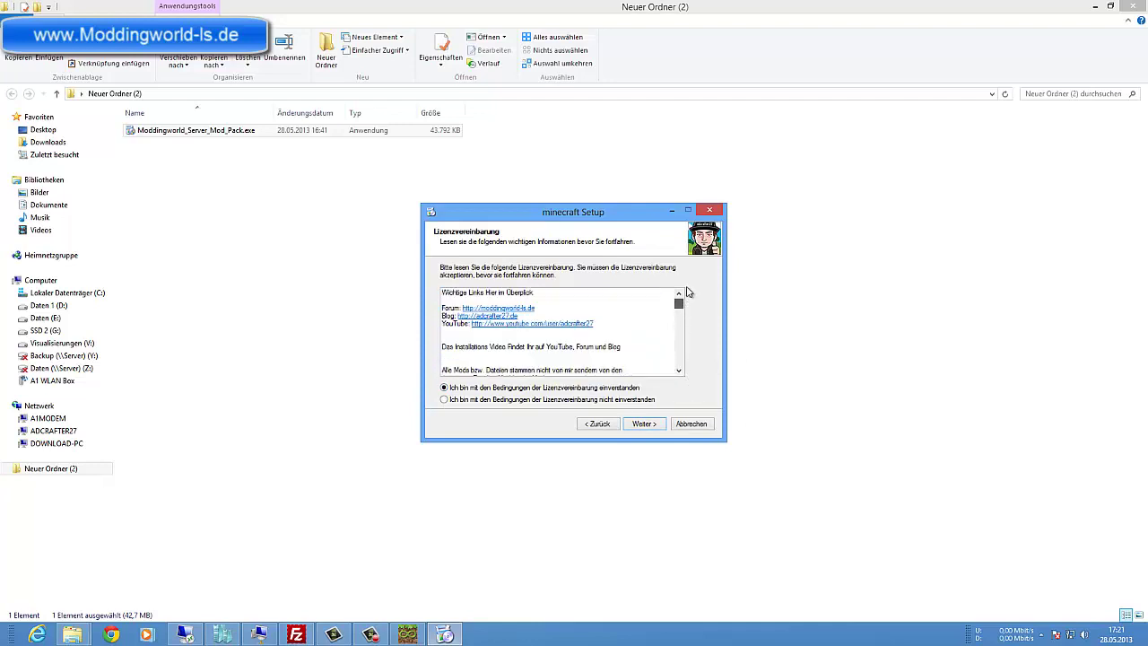
click(644, 425)
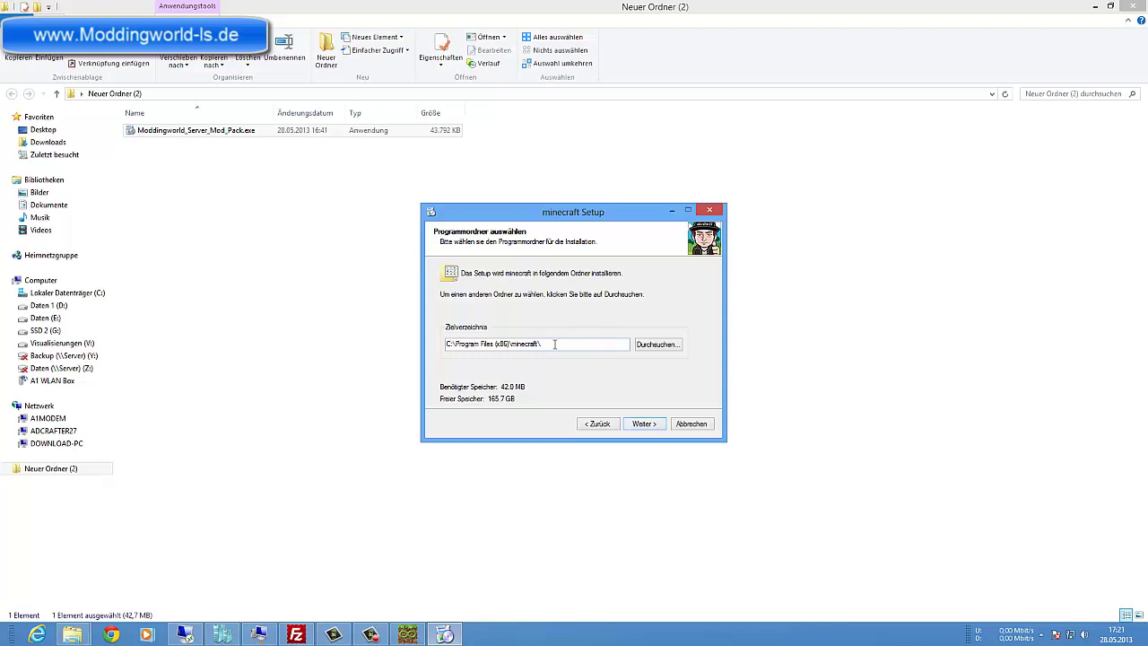
- Browse for another installation folder and expand SSD 2 (G:) > Minecraft > instances in the folder tree
drag(555, 346, 424, 347)
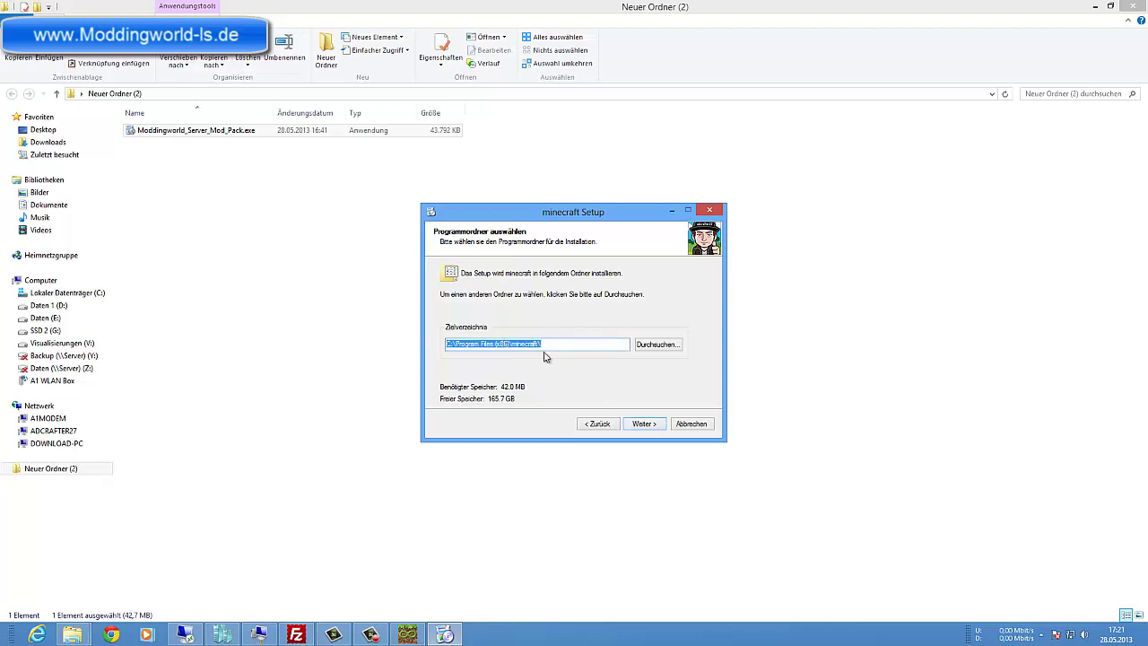
drag(561, 356, 451, 344)
click(668, 349)
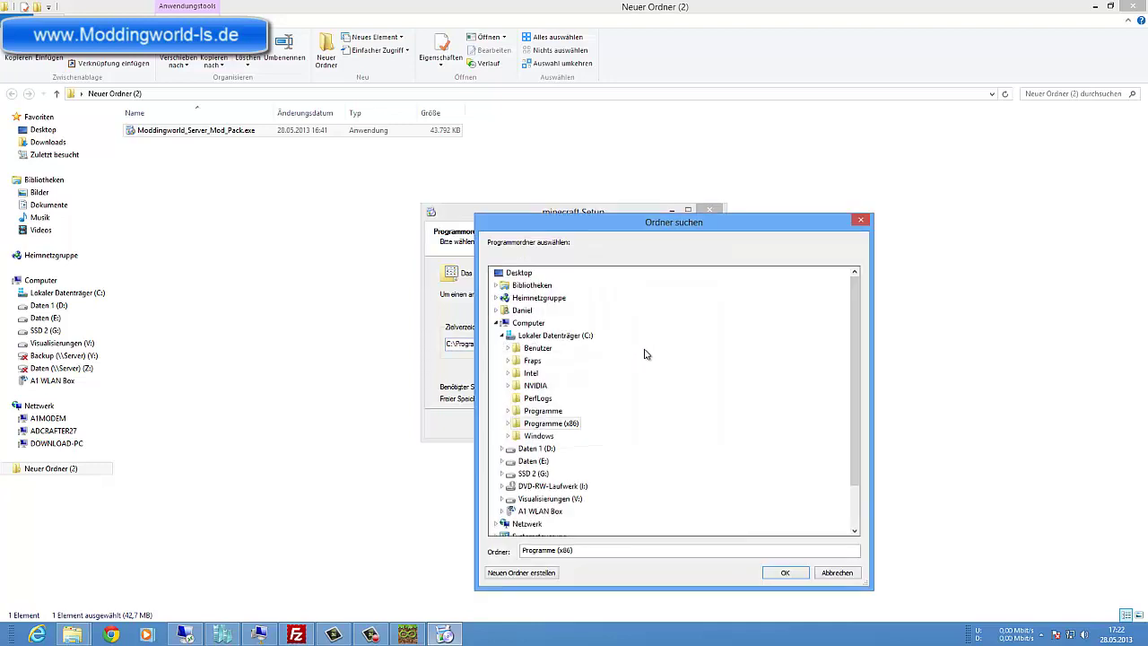
click(501, 336)
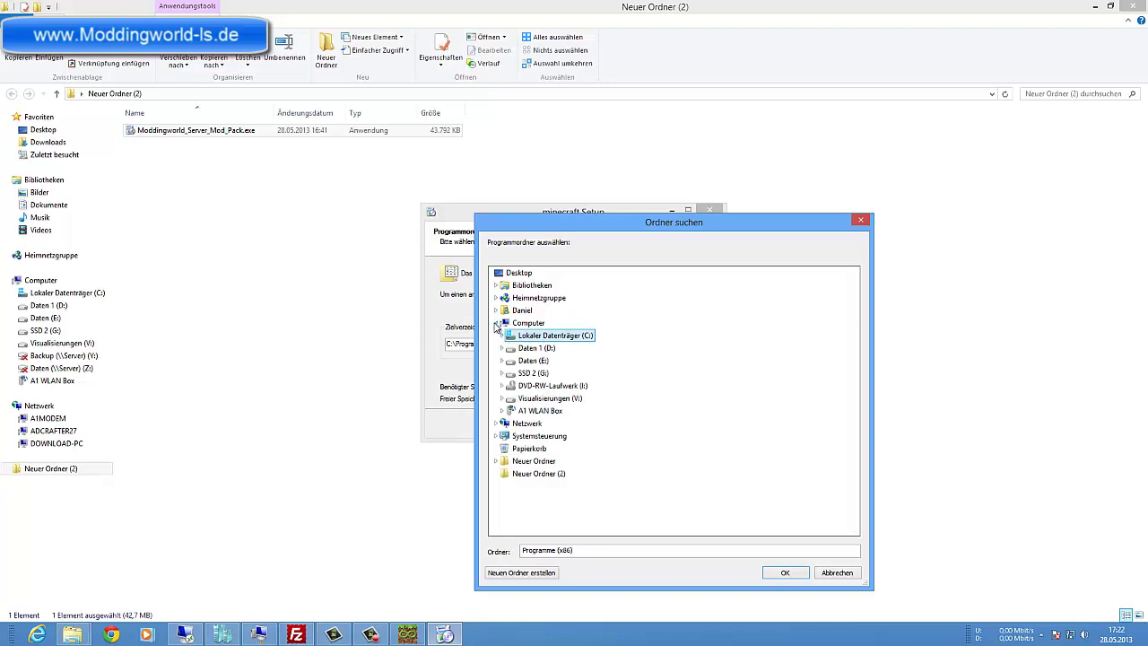
click(497, 323)
click(504, 328)
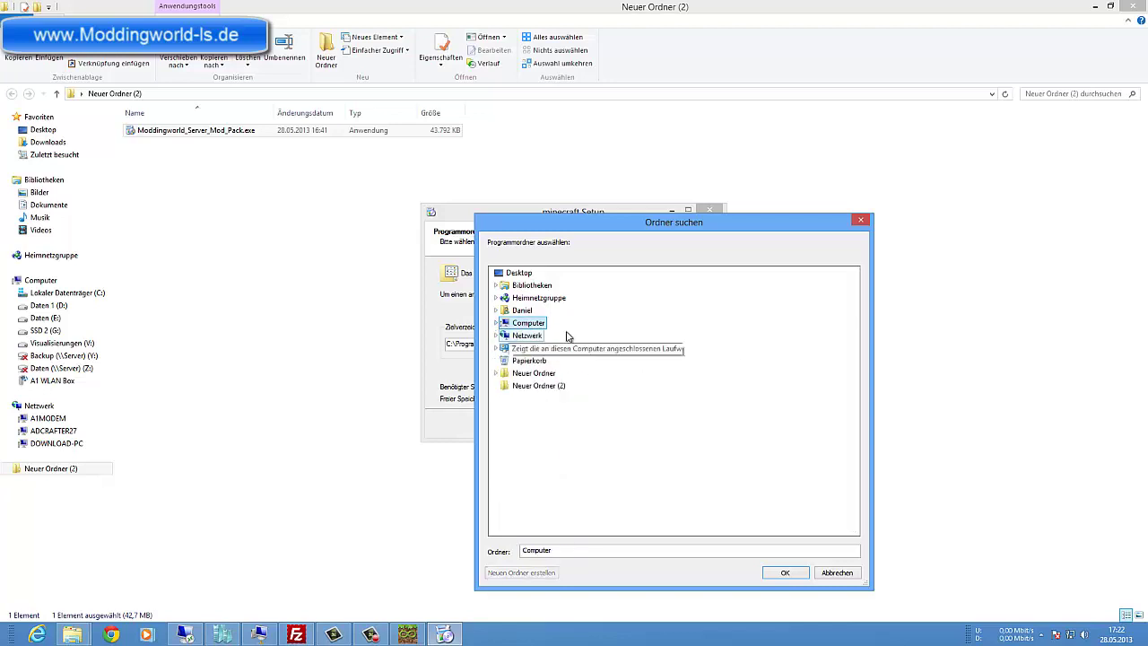
click(496, 322)
double_click(534, 372)
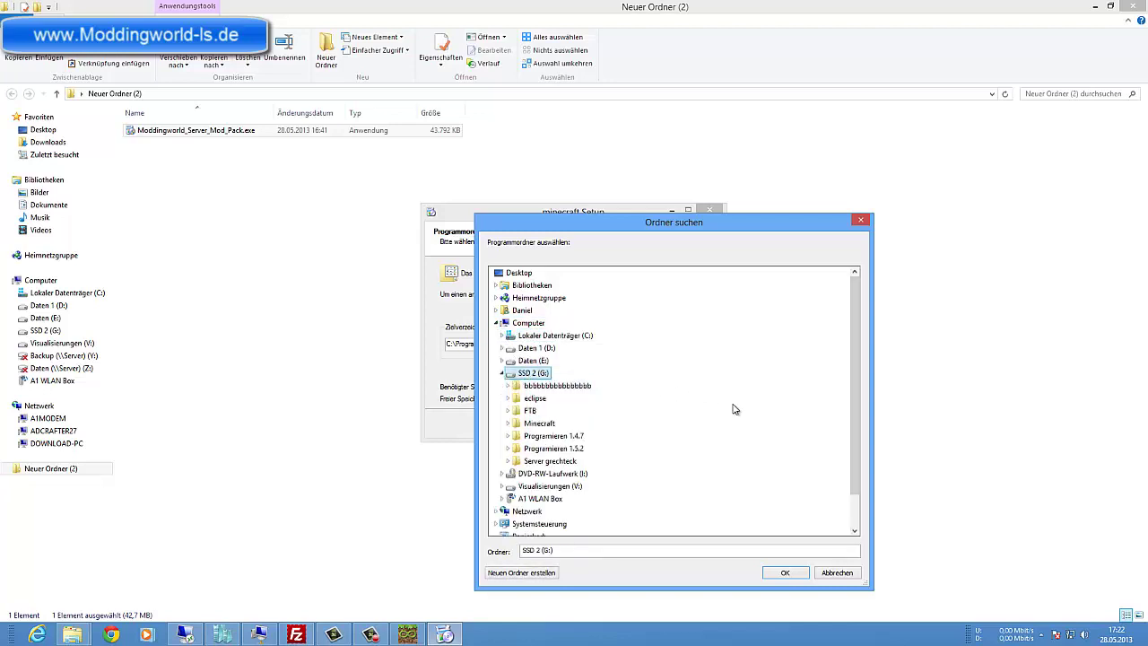
double_click(540, 423)
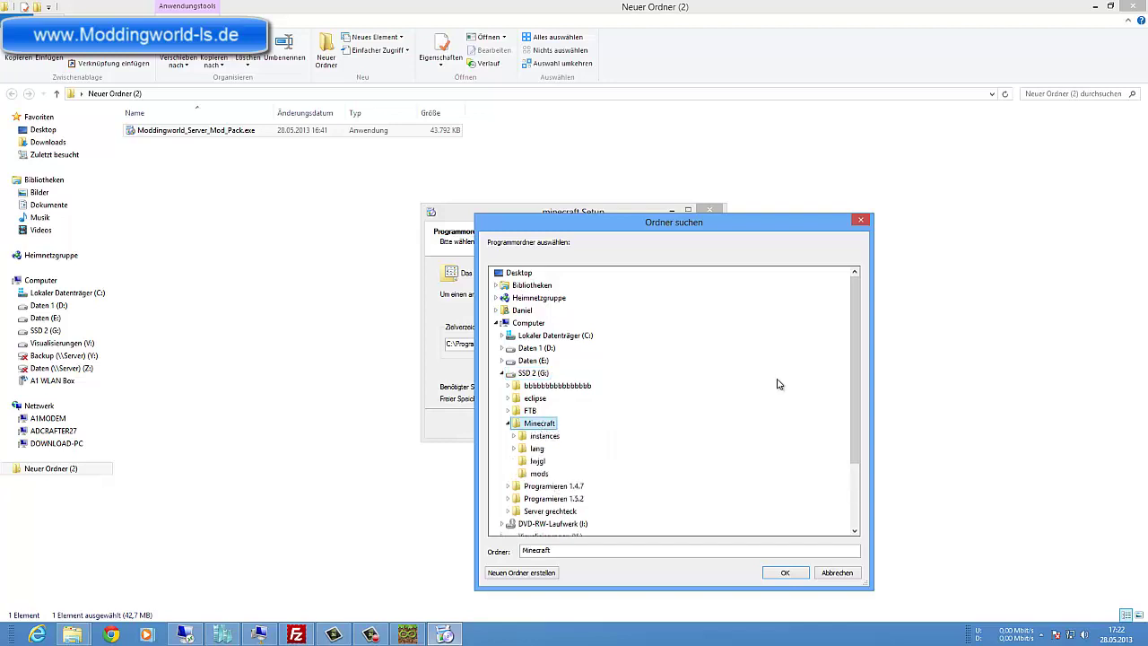
double_click(545, 439)
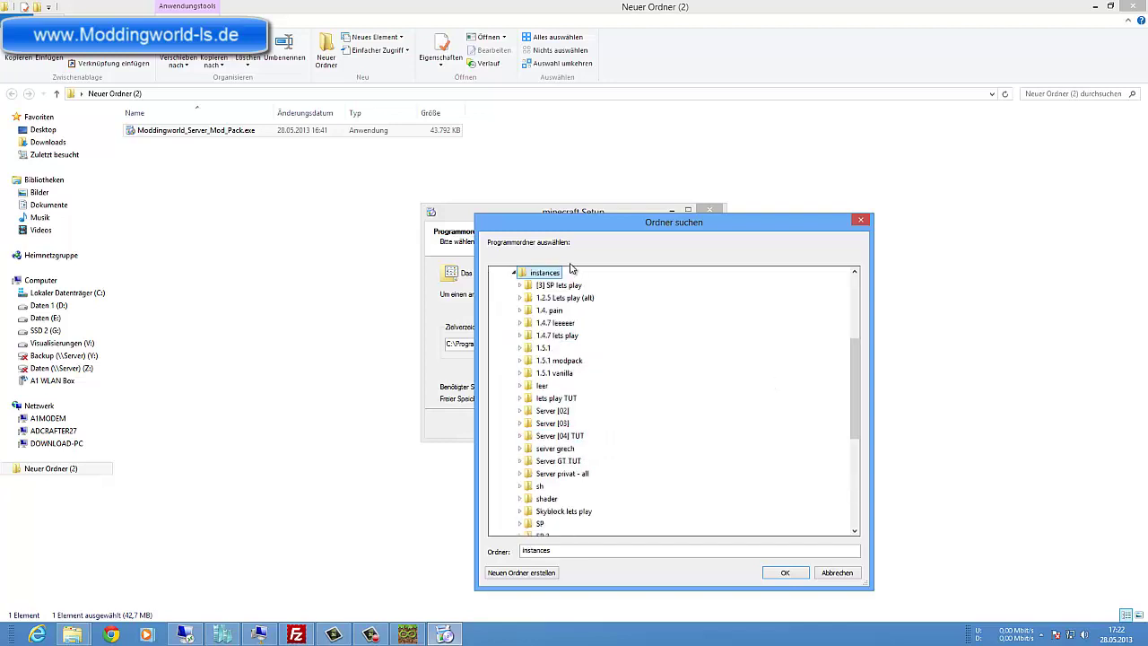
- Choose the Server GT TUT folder so the target is G:\Minecraft\instances\Server GT TUT\minecraft, and install the mod pack through to completion
scroll(564, 392, down, 1)
scroll(564, 392, down, 1)
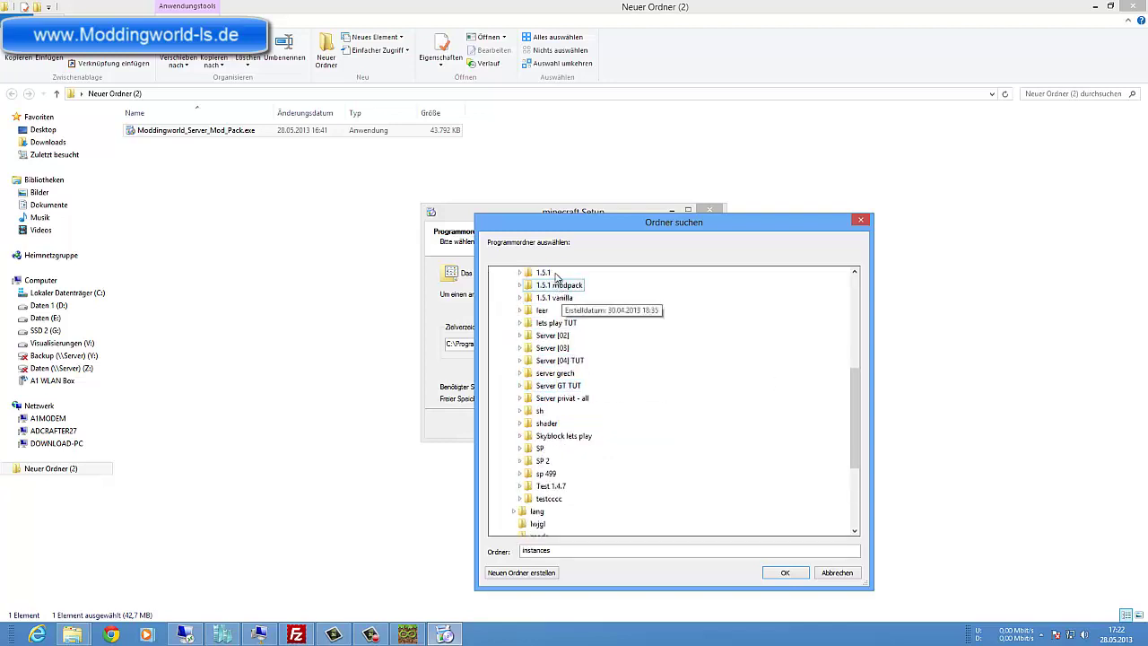
double_click(567, 387)
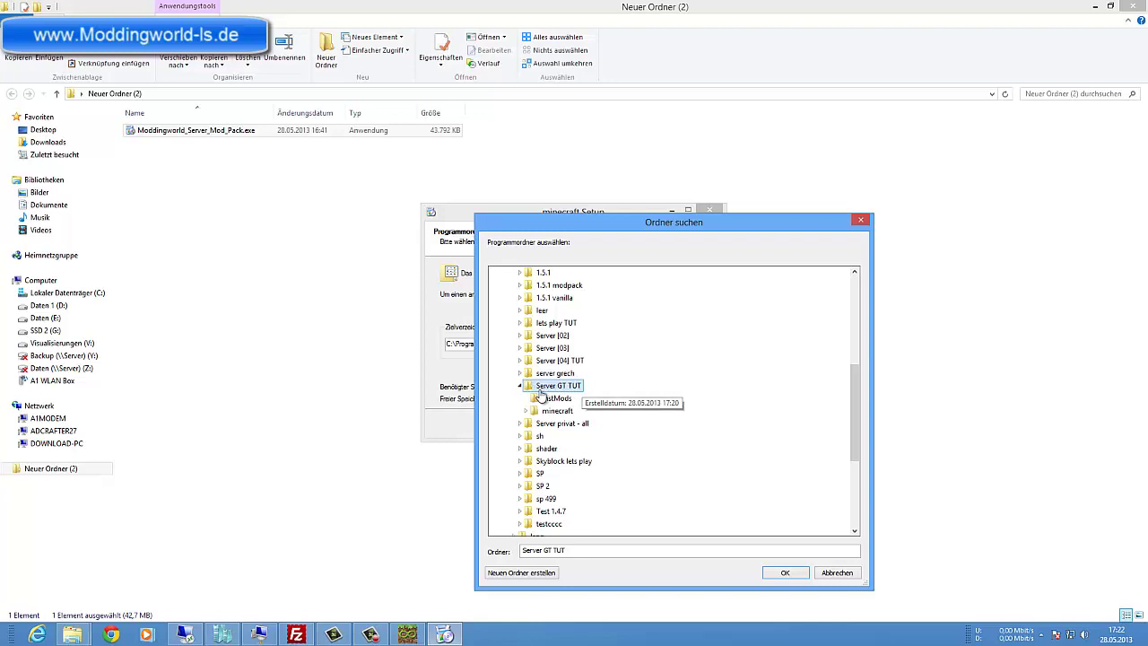
click(794, 572)
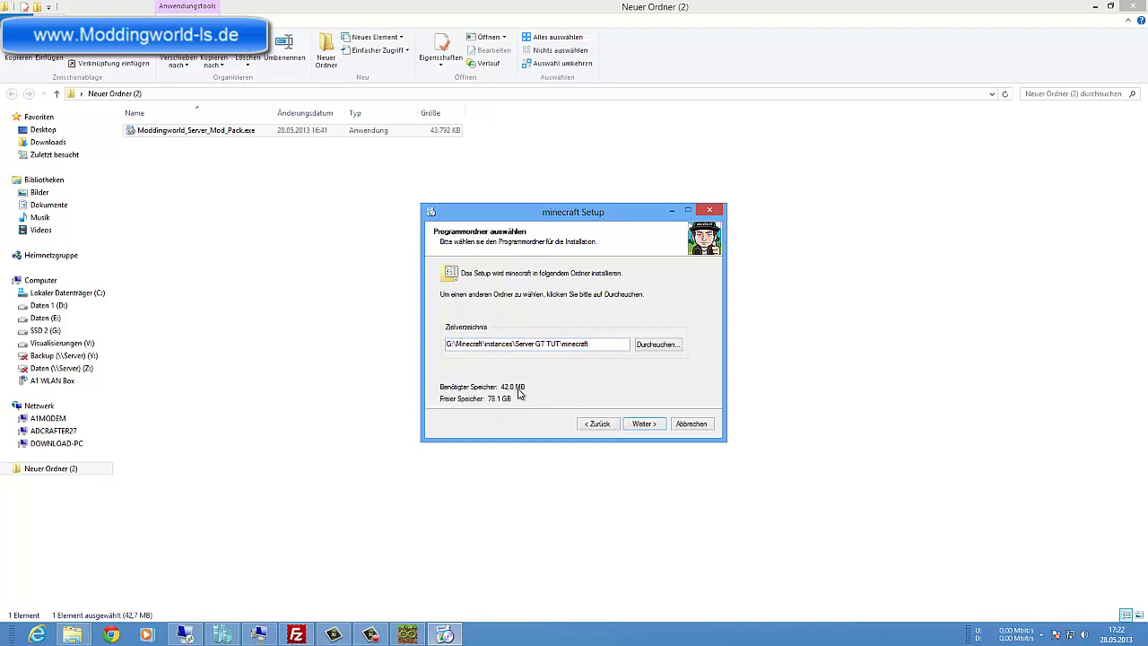
click(644, 424)
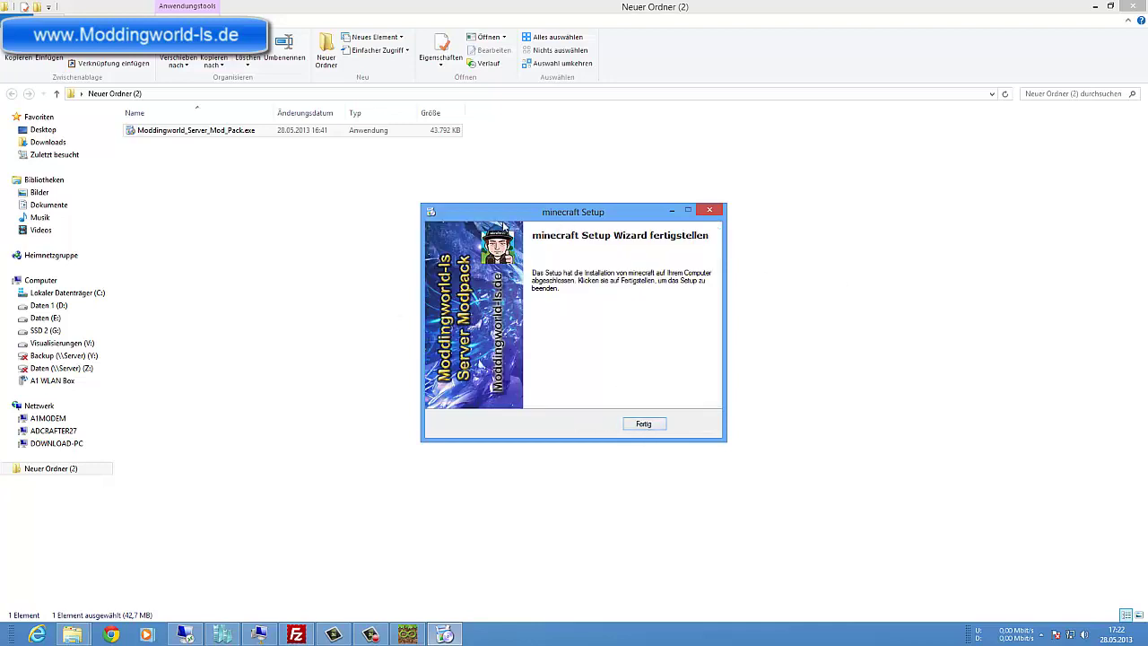
click(644, 425)
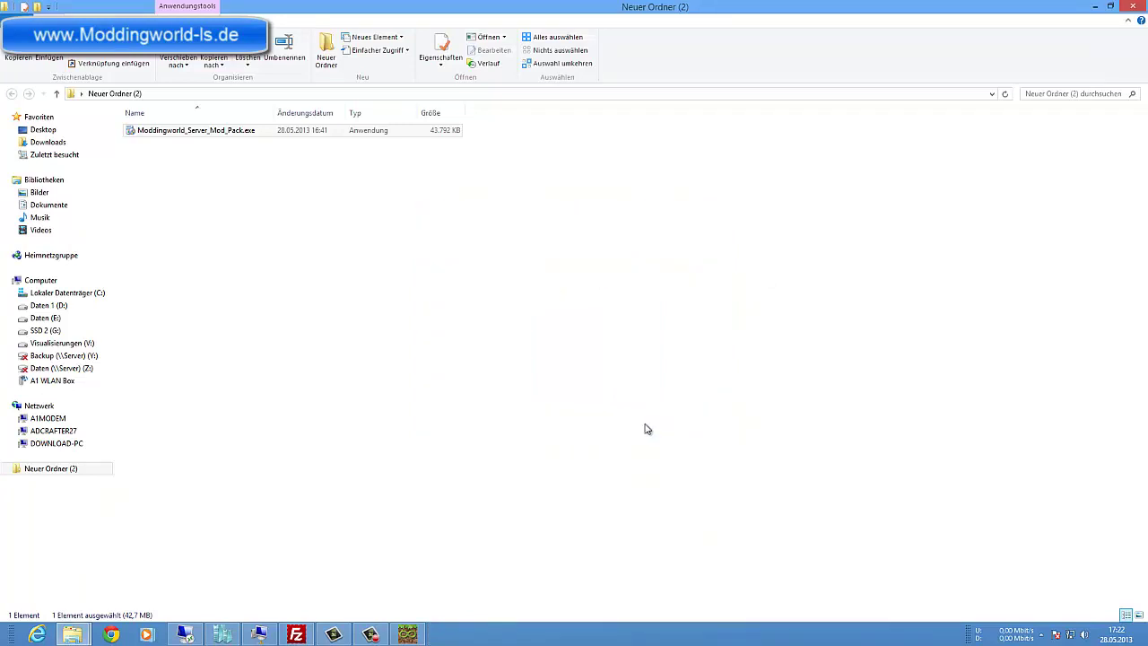
- Return to MultiMC, launch the Server GT TUT instance and hide the MultiMC Console while the game loads
click(356, 341)
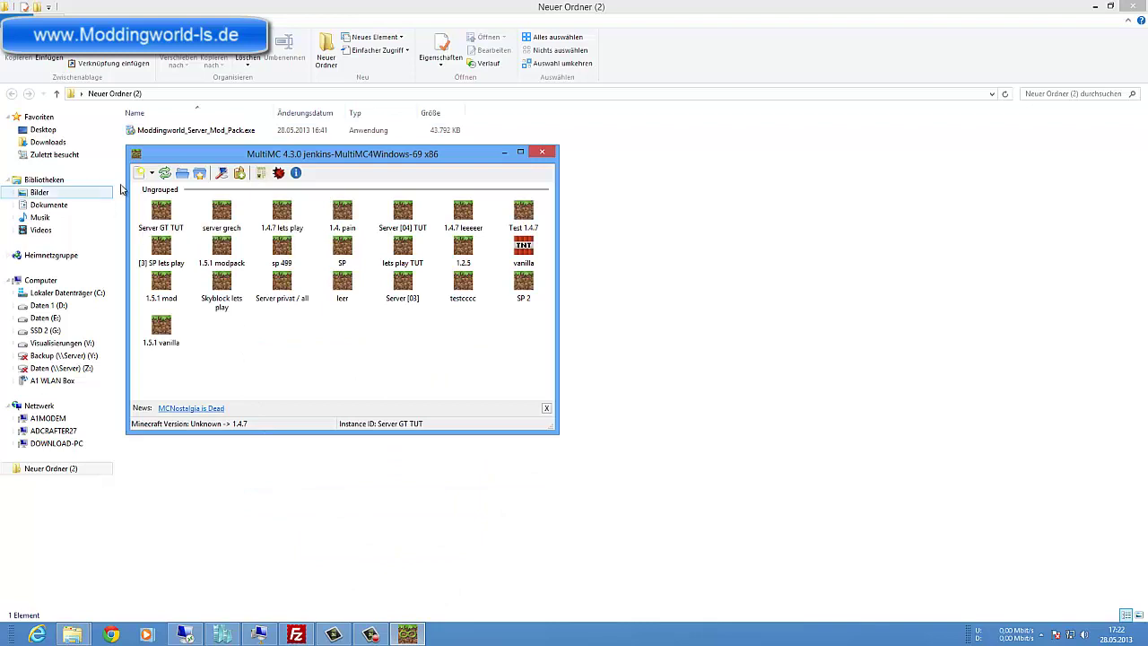
double_click(164, 212)
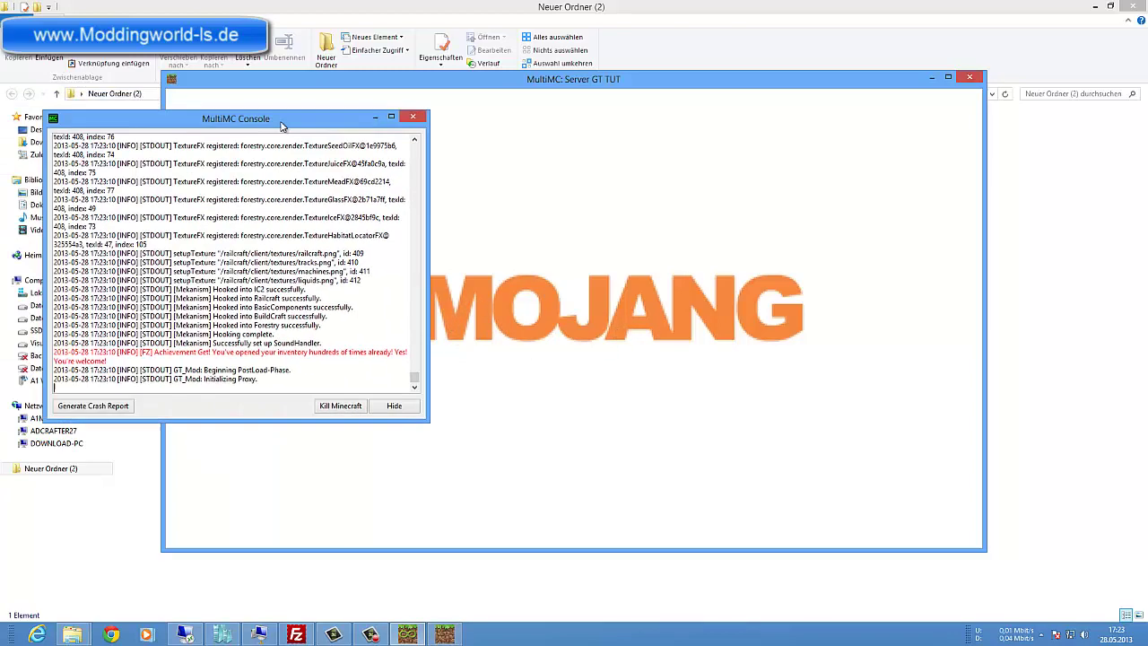
drag(281, 126, 293, 125)
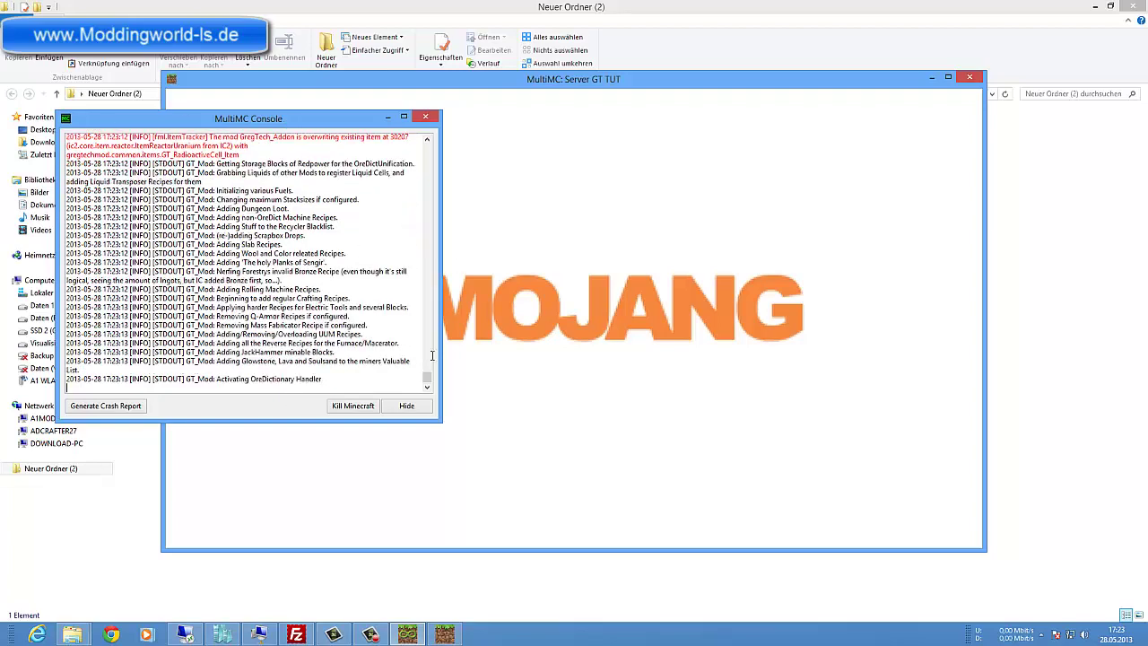
click(407, 405)
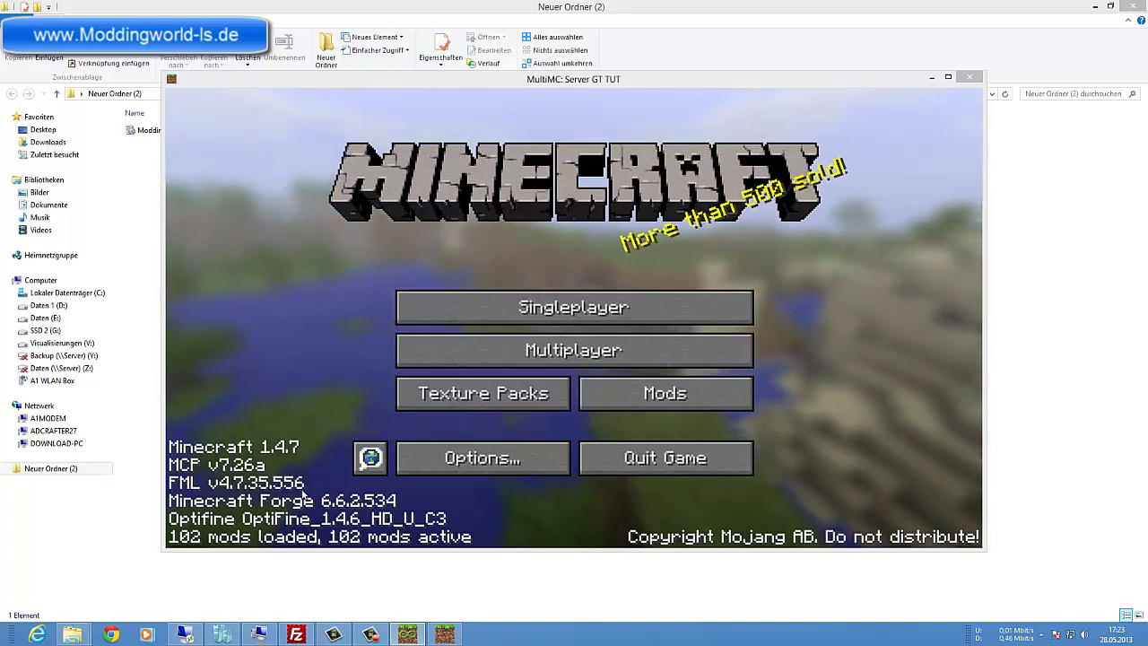
- Join the Moddingworld-ls Mod Server from Minecraft's multiplayer server list
click(628, 351)
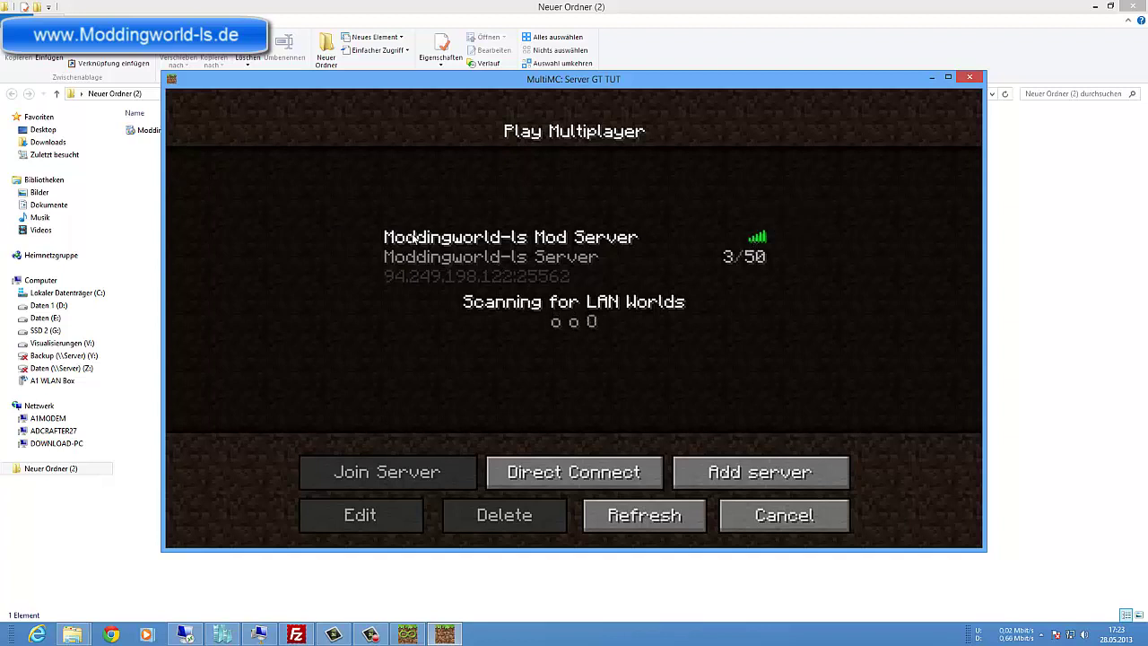
click(451, 235)
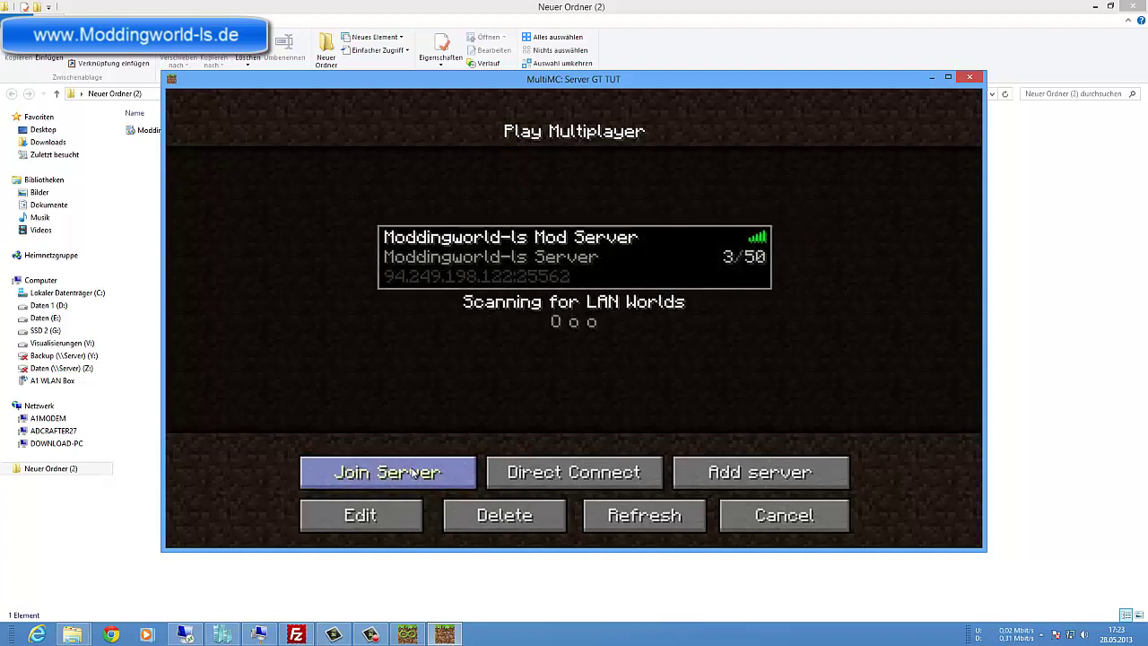
click(412, 473)
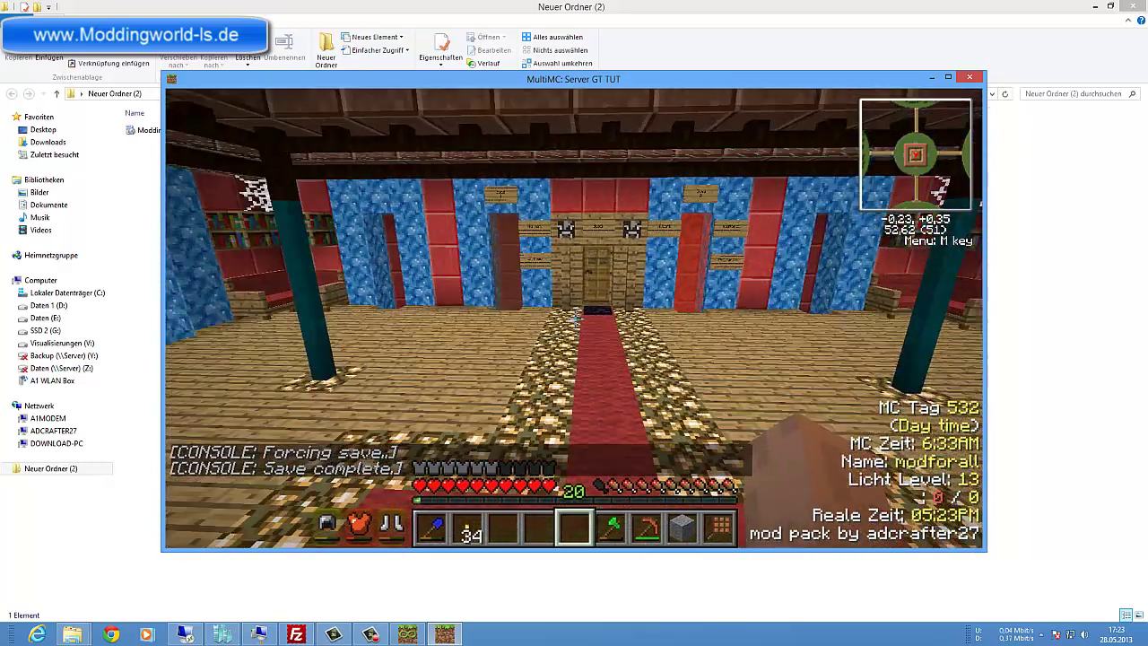
- Disconnect from the Moddingworld-ls Mod Server and quit Minecraft
key(Escape)
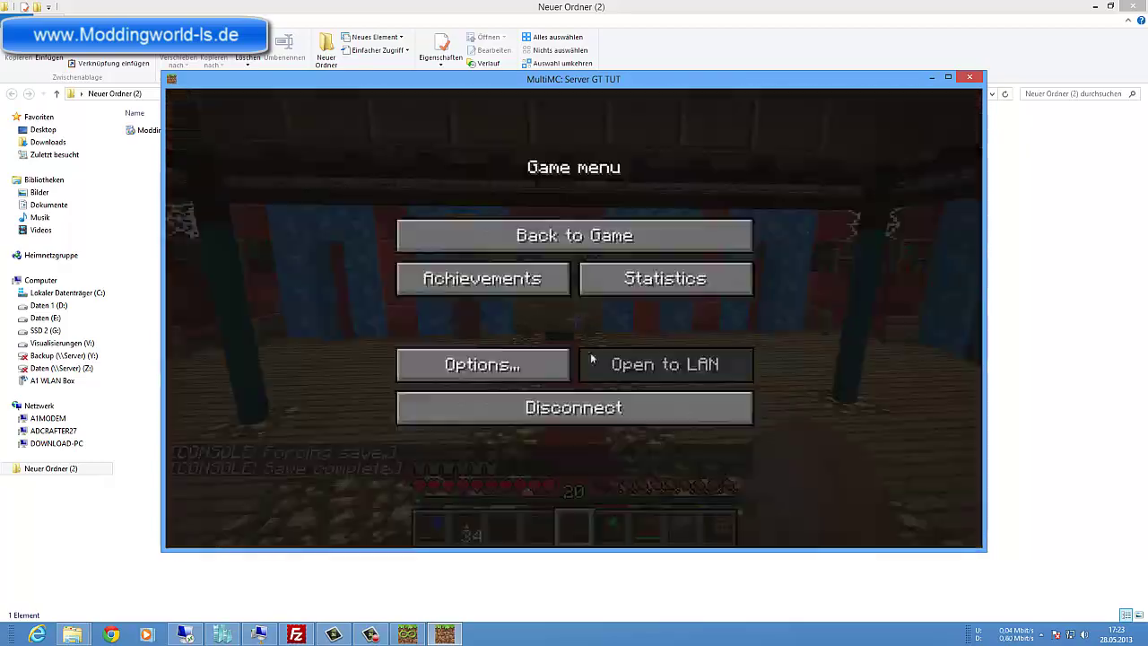
click(587, 408)
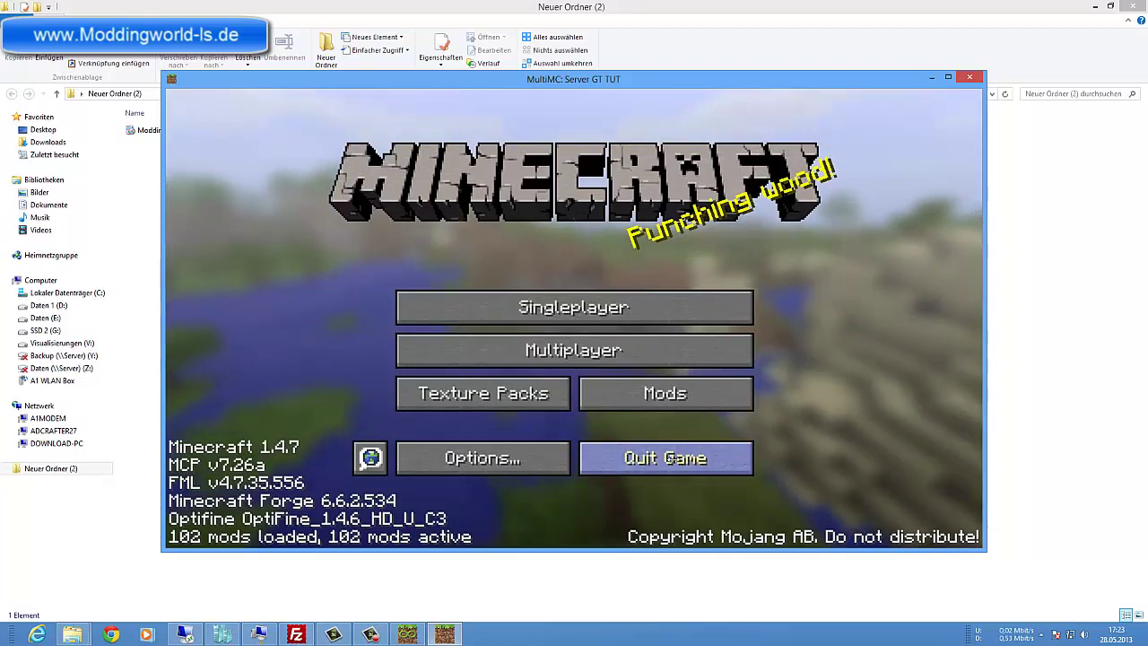
click(668, 458)
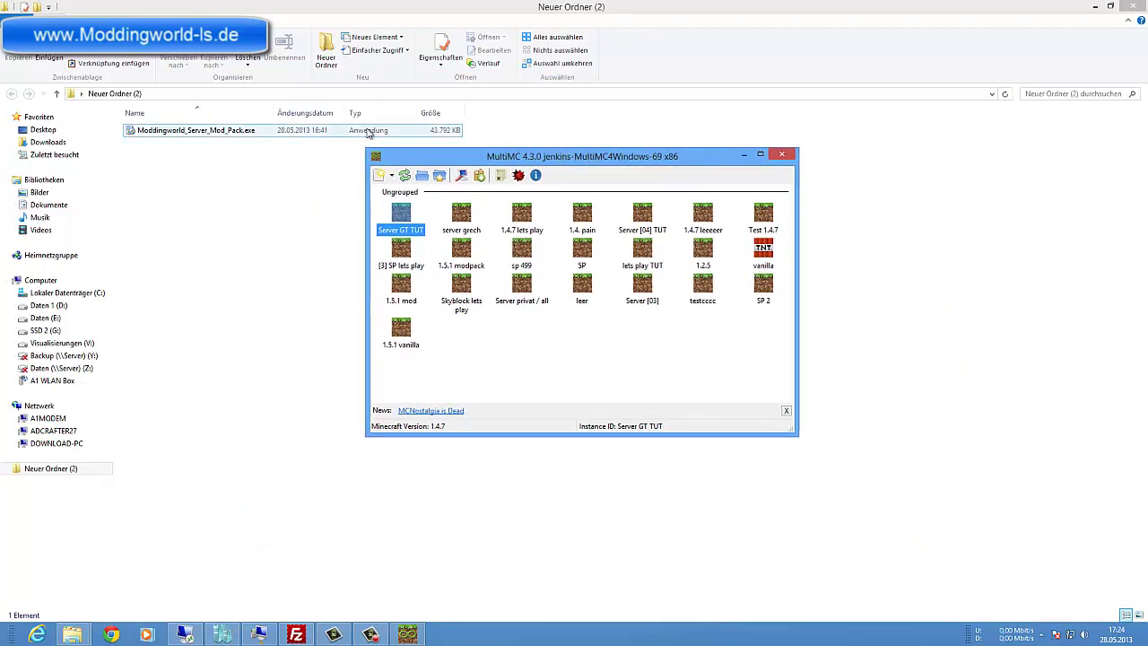
- Move the MultiMC window back beneath the Moddingworld_Server_Mod_Pack.exe file and minimise it
drag(565, 163, 340, 161)
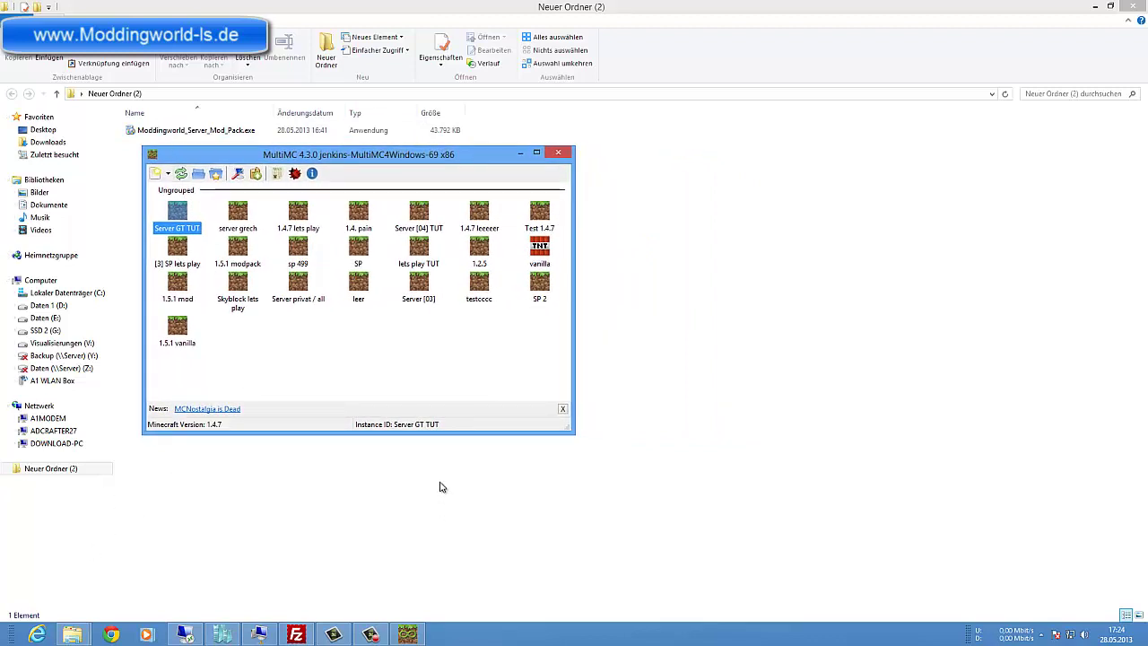
click(520, 156)
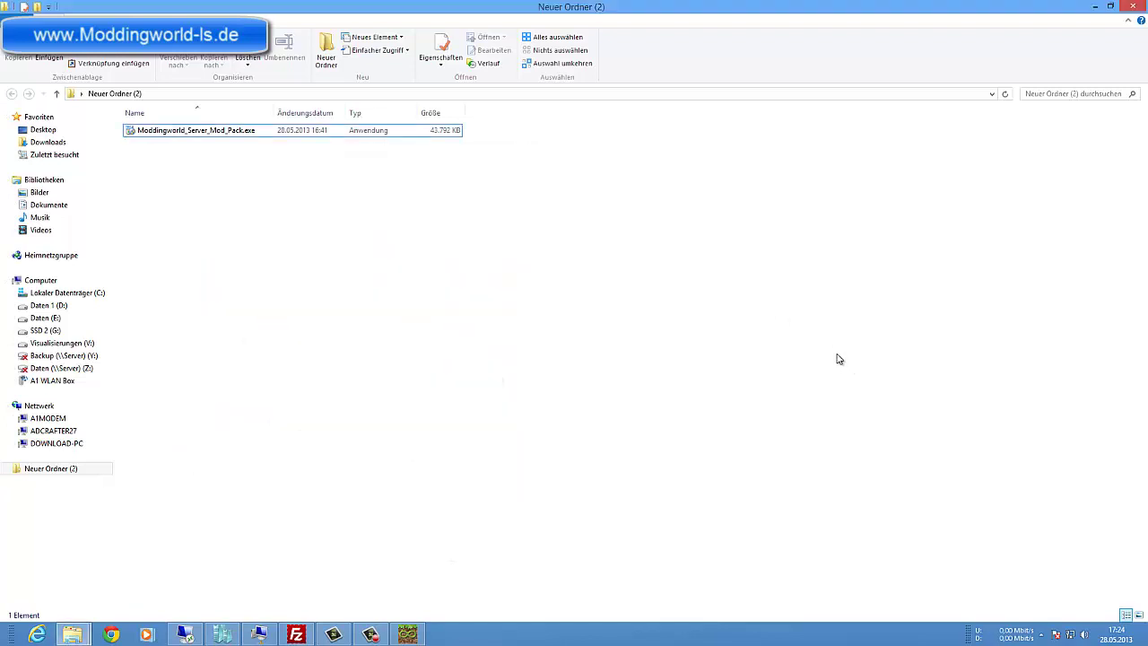